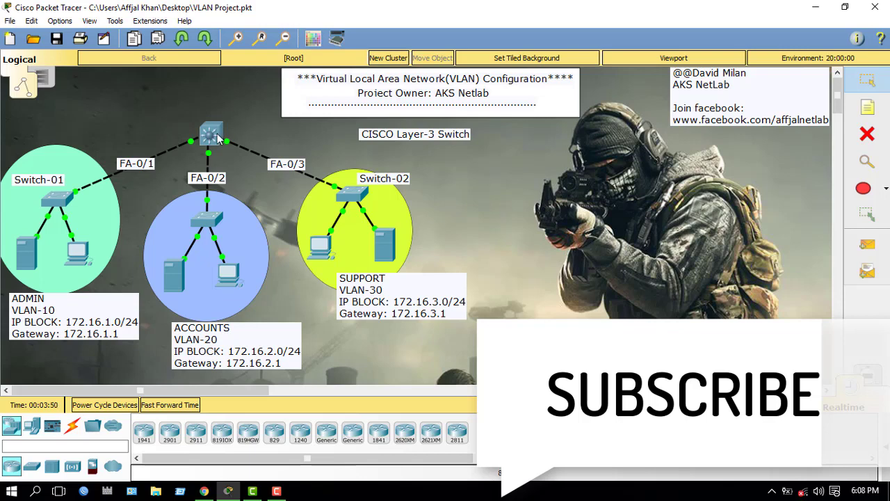
Step: Move the "CISCO Layer-3 Switch" label so that it sits directly above the multilayer switch
left_click(429, 136)
left_click_drag(428, 136, 224, 114)
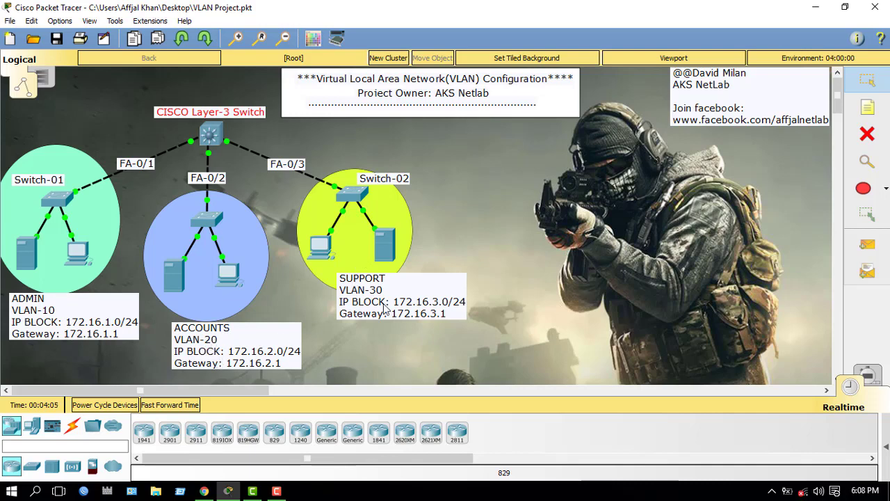
Step: Open the command-line interface of the layer-3 switch in a wider, repositioned window and start the console session
left_click(210, 134)
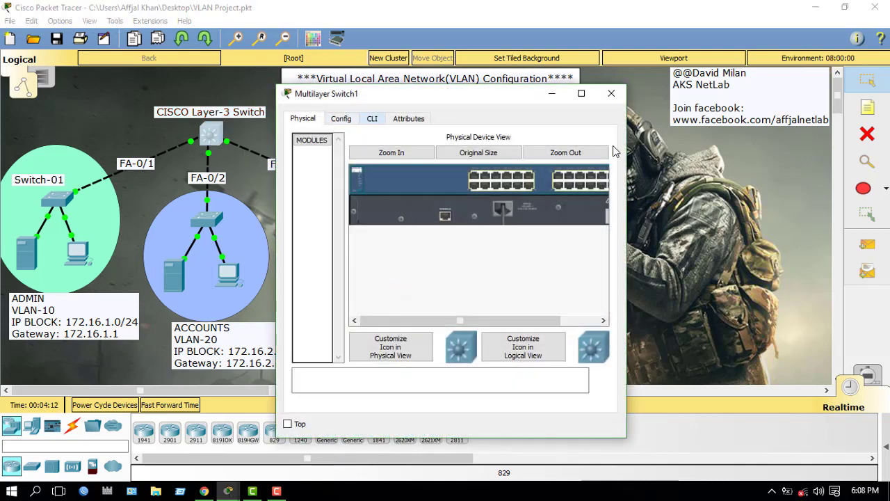
left_click_drag(632, 179, 854, 179)
left_click(373, 120)
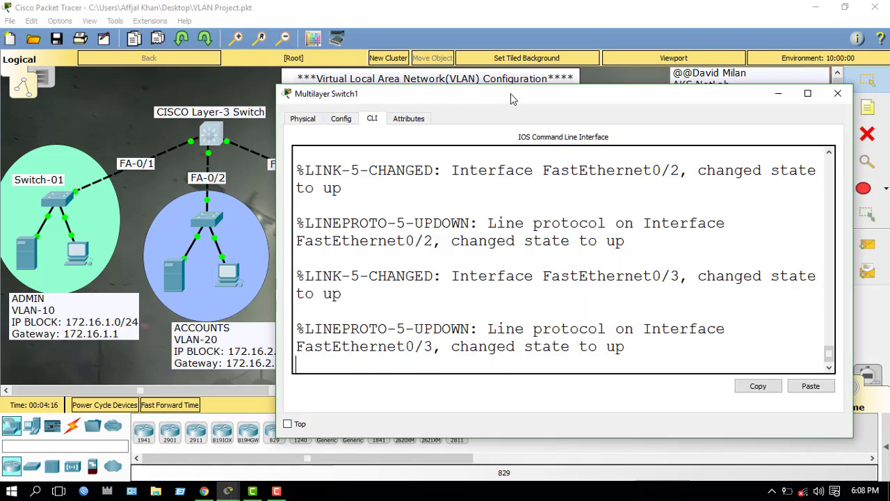
left_click_drag(510, 85, 533, 34)
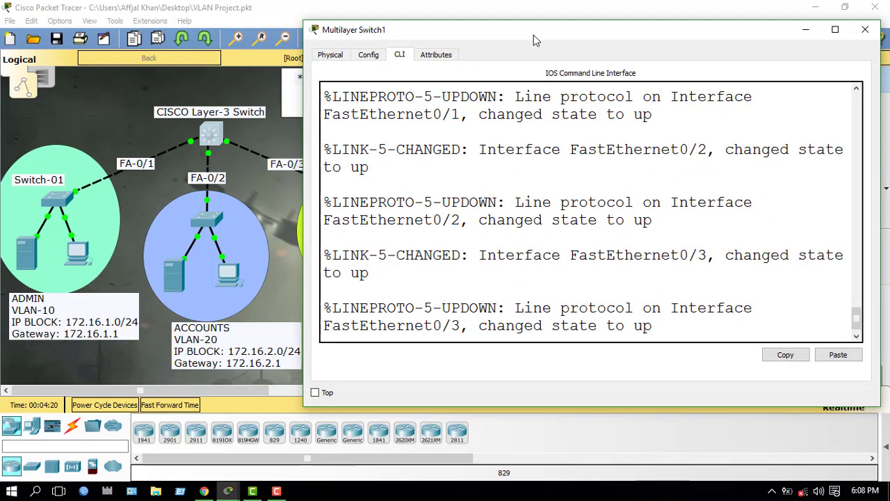
key("Return")
key("Return")
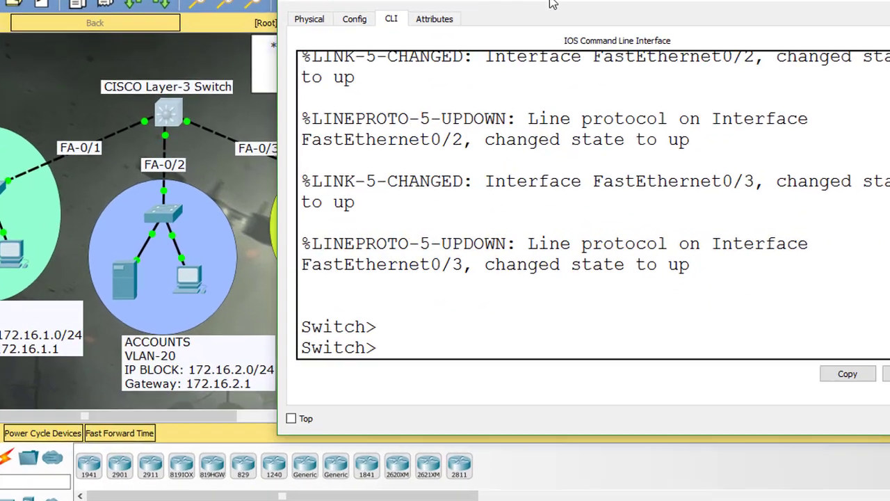
Step: Enter privileged mode with enable, and go into global configuration mode with configure terminal
type("e")
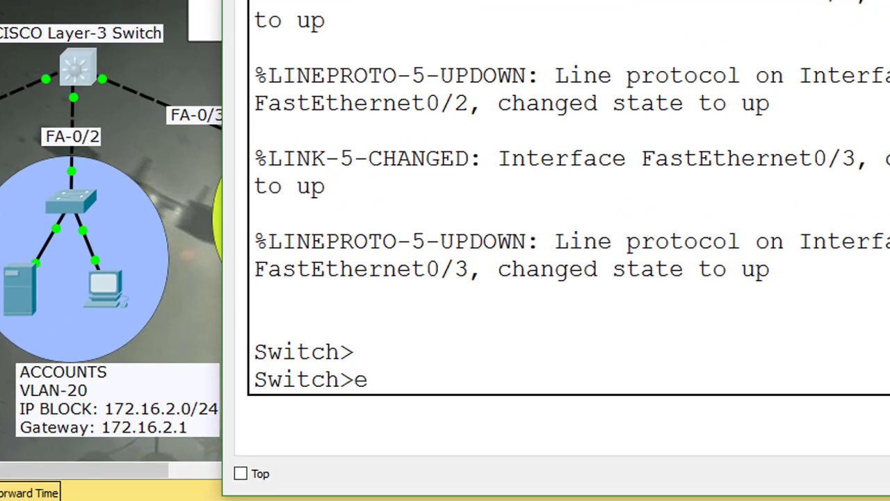
type("n")
key("Tab")
key("Return")
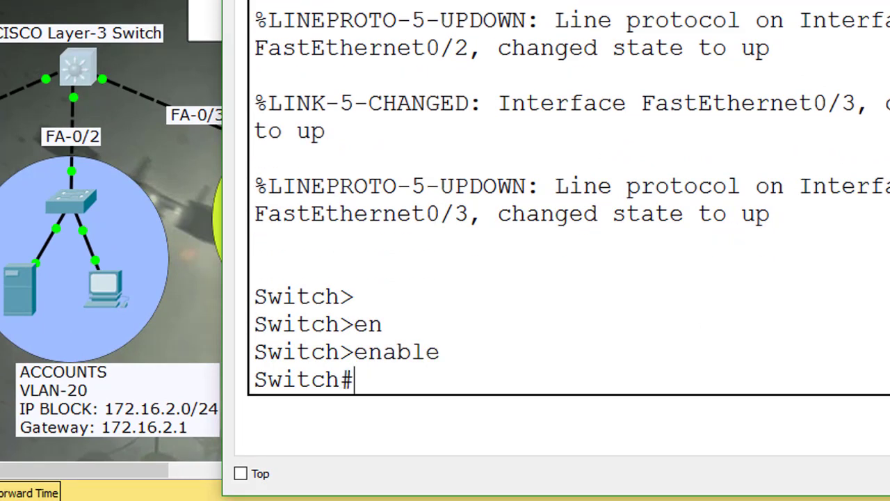
type("conf")
key("Tab")
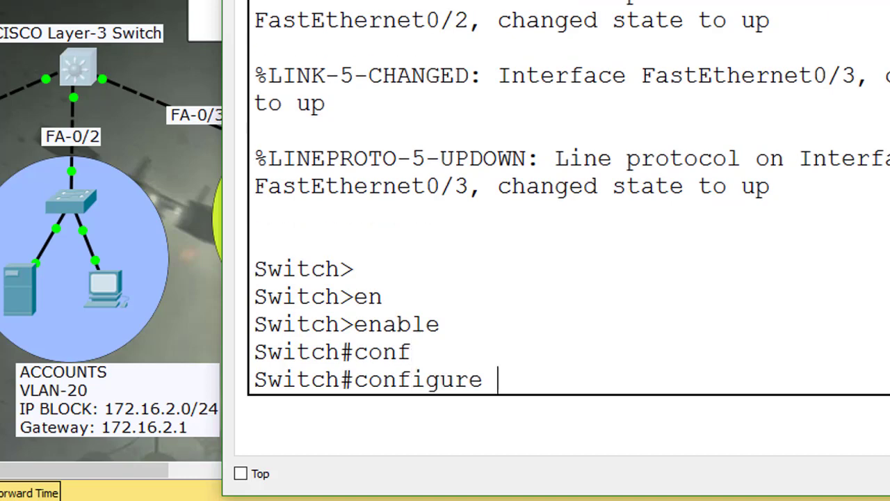
type("t")
key("Tab")
key("Return")
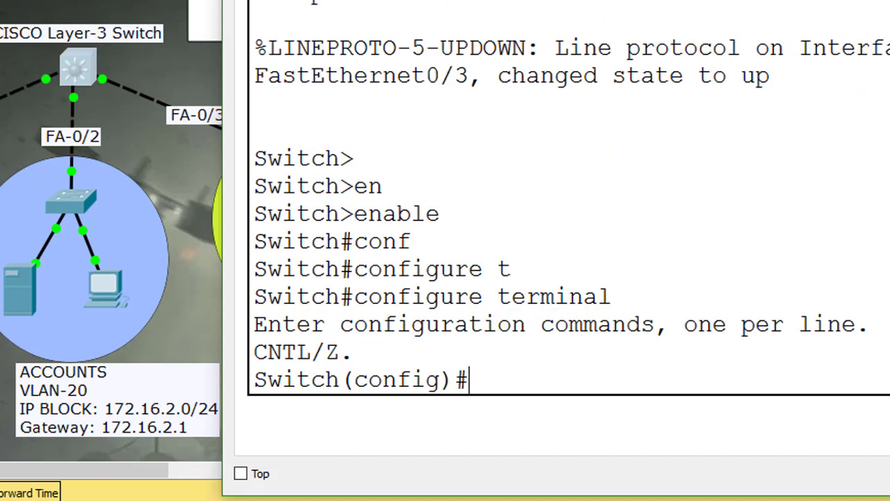
Step: Set the switch's hostname to VLAN@switch and add several empty prompt lines below the command
type("hst")
key("Tab")
key("BackSpace")
key("BackSpace")
type("os")
key("Tab")
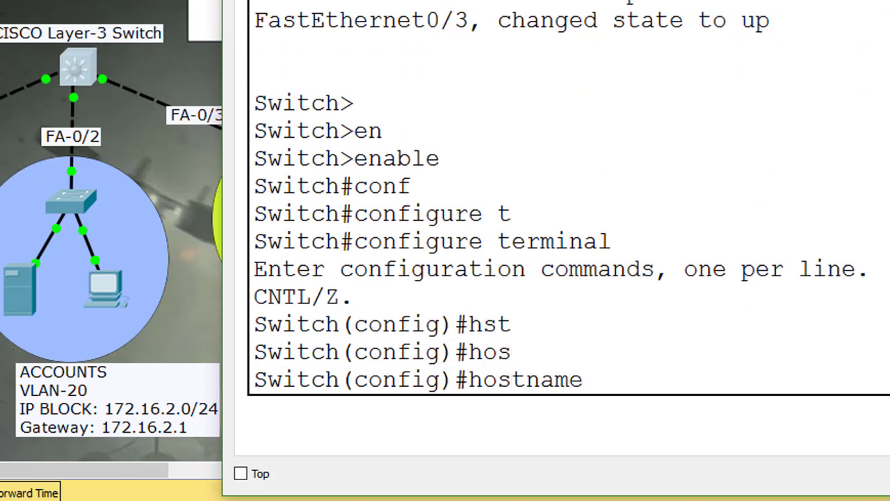
type("VLAN")
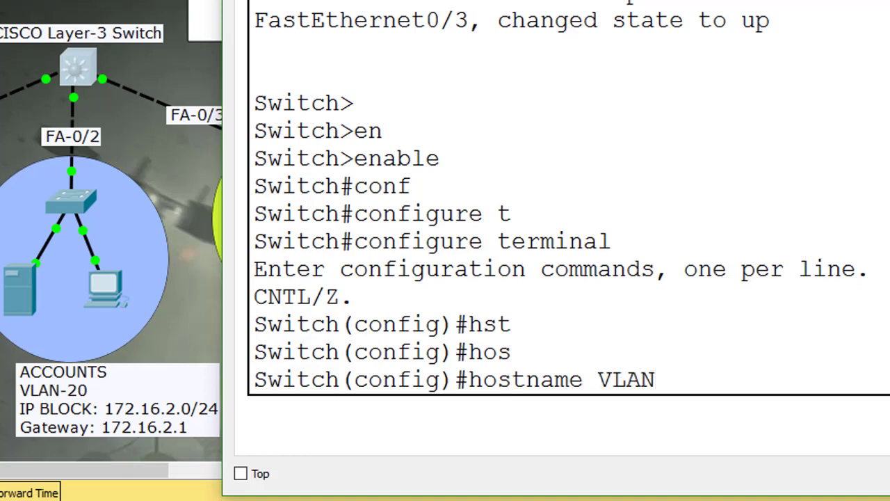
type("@switch")
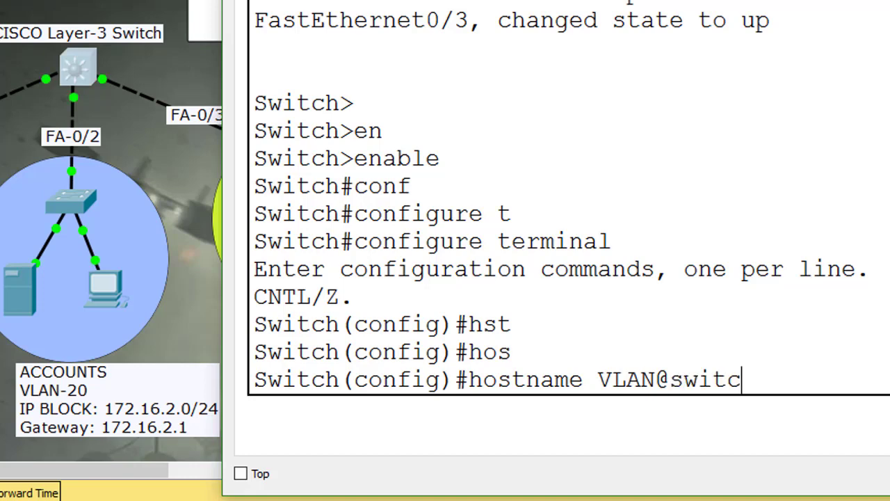
key("Return")
key("Return")
key("Return")
key("Return")
key("Return")
key("Return")
key("Return")
key("Return")
key("Return")
key("Return")
key("Return")
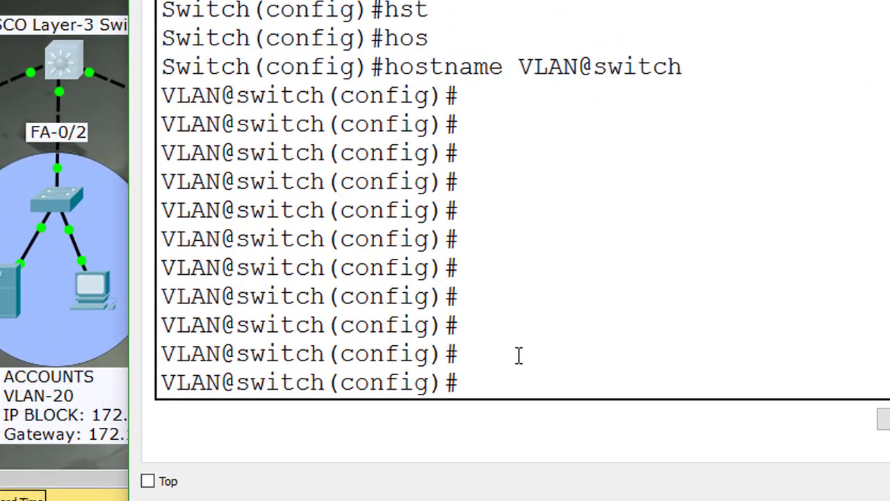
Step: Create VLAN 10 with the name ADMIN on the layer-3 switch and return to global configuration mode
type("lna")
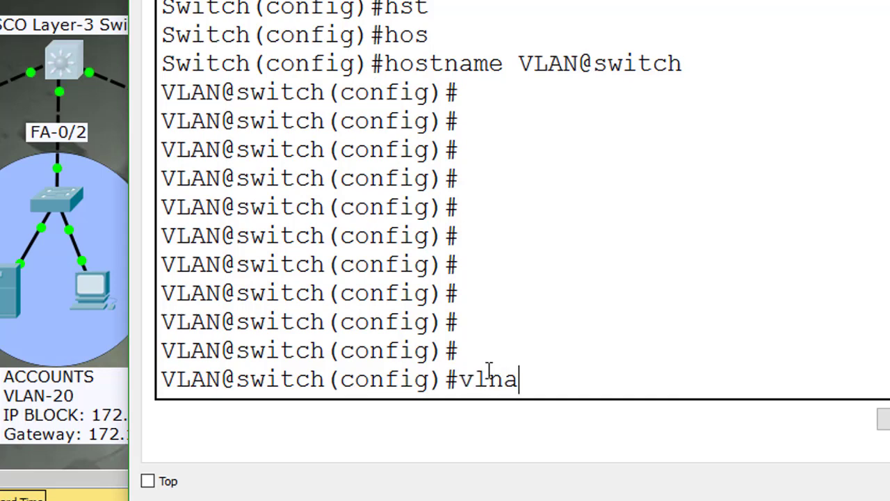
key("BackSpace")
key("BackSpace")
key("BackSpace")
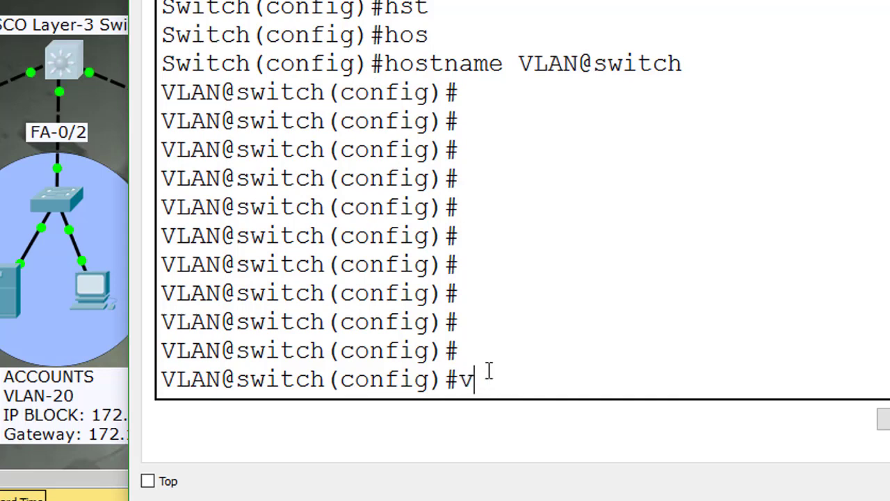
type("lan 10")
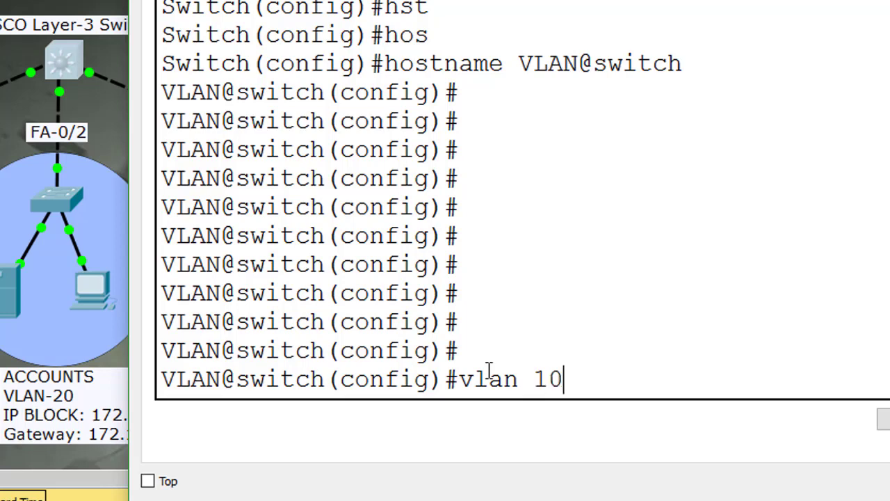
key("Return")
type("name")
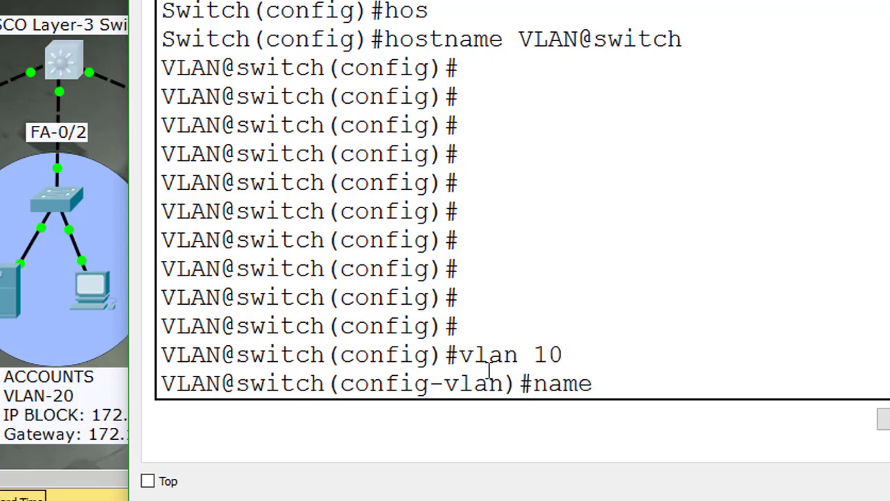
type(" ADMIN")
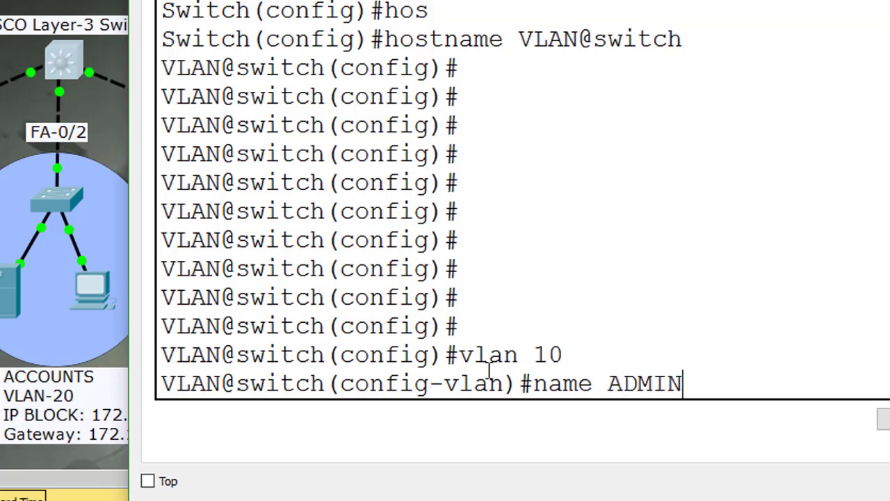
key("Return")
type("exit")
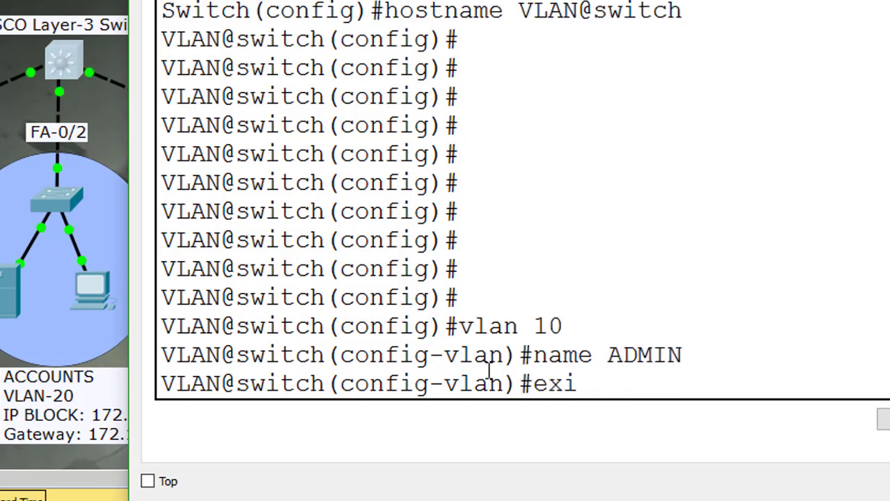
key("Return")
key("Return")
key("Return")
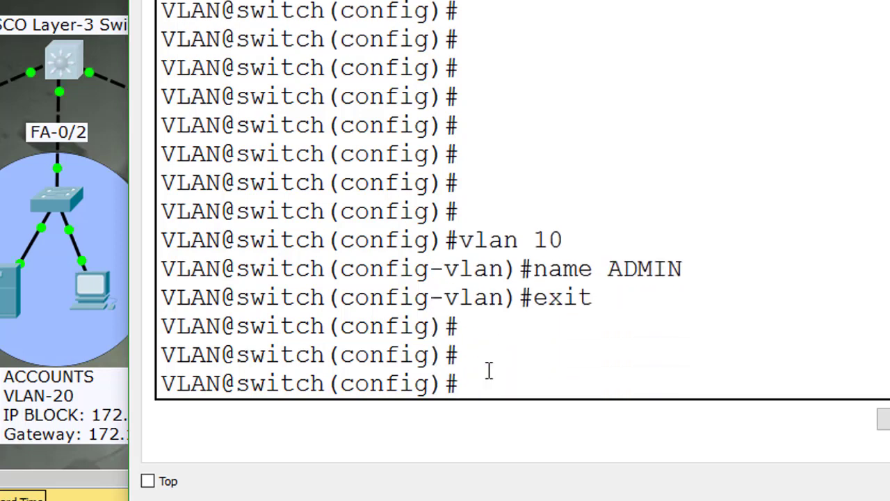
Step: Create VLAN 20 with the name ACCOUNTS and return to global configuration mode
type("vlan 20")
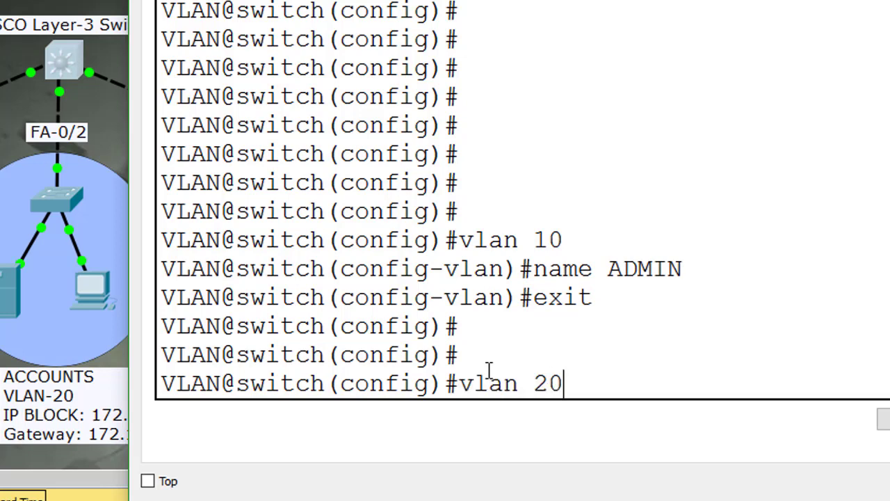
key("Return")
type("n")
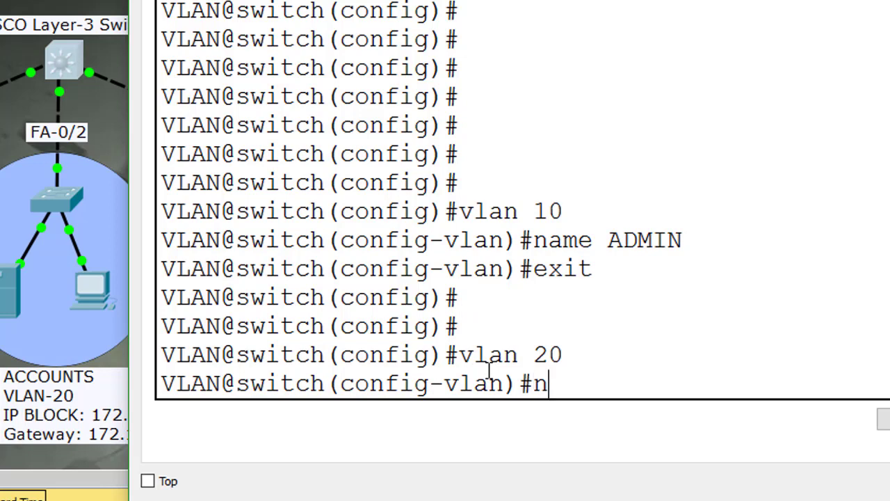
type("ame A")
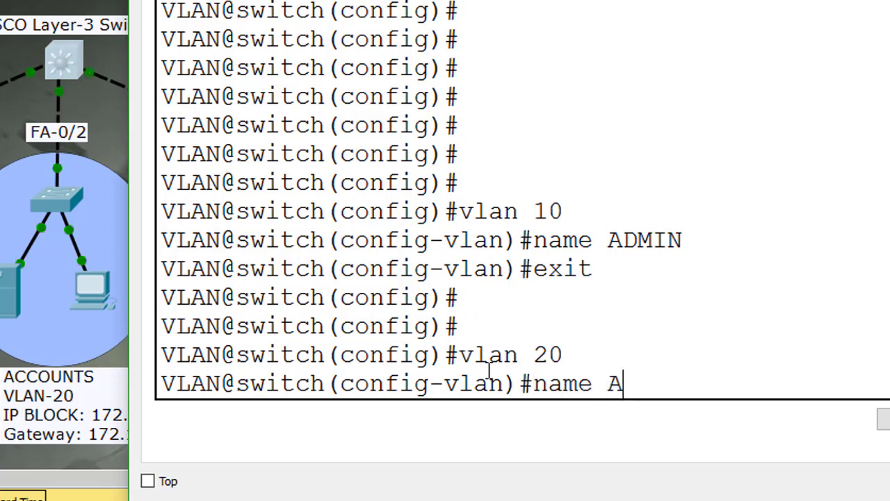
type("CCOUNTS")
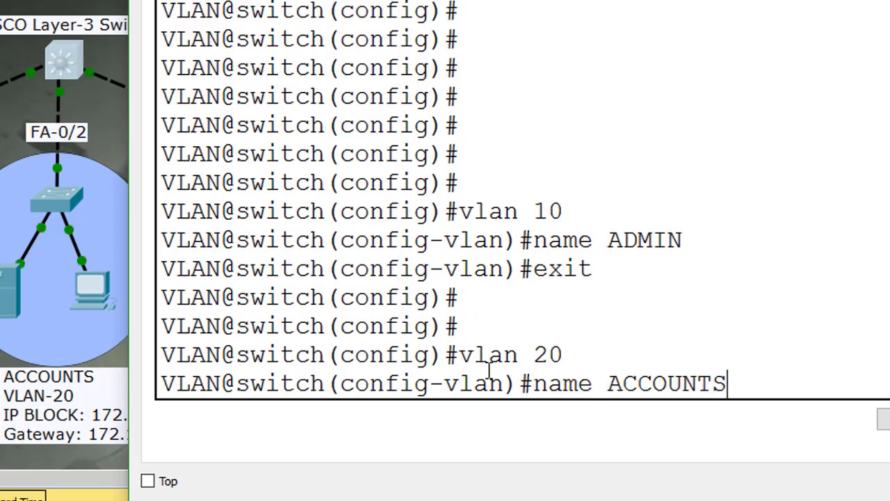
key("Return")
type("exit")
key("Return")
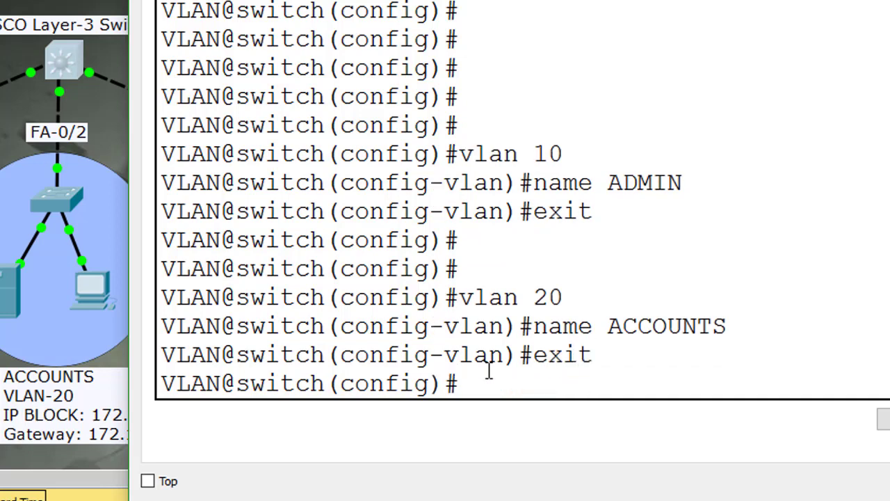
Step: Create VLAN 30 with the name SUPPORT and return to global configuration mode
type("vlan ")
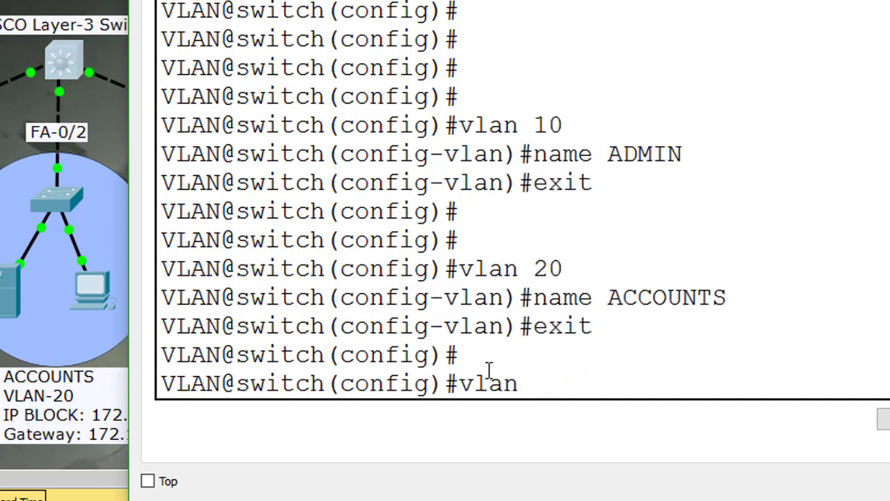
type("30")
key("Return")
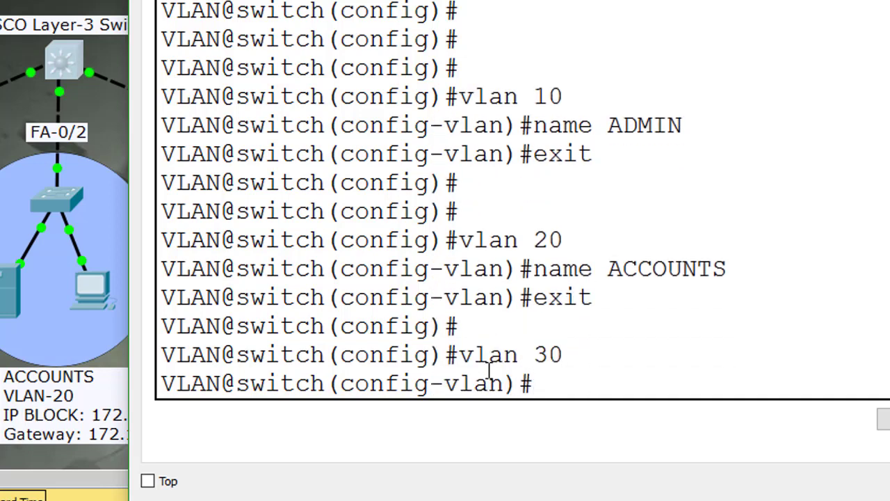
type("name")
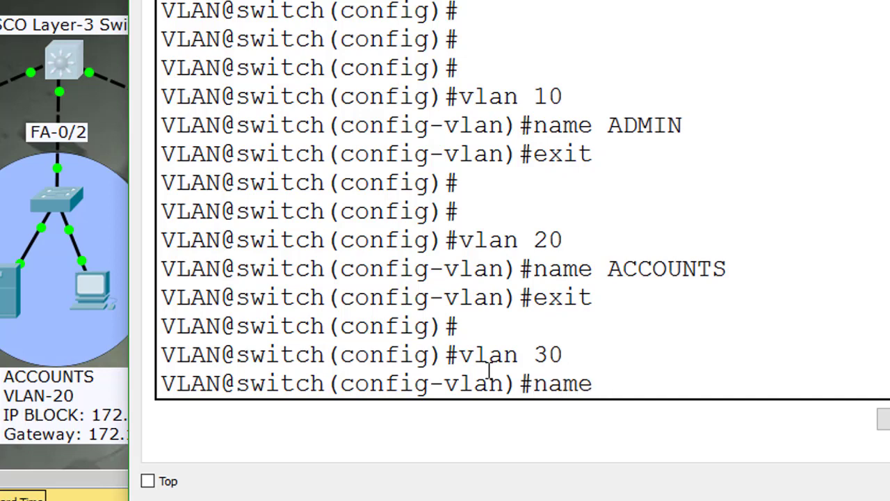
type(" SUPPORT")
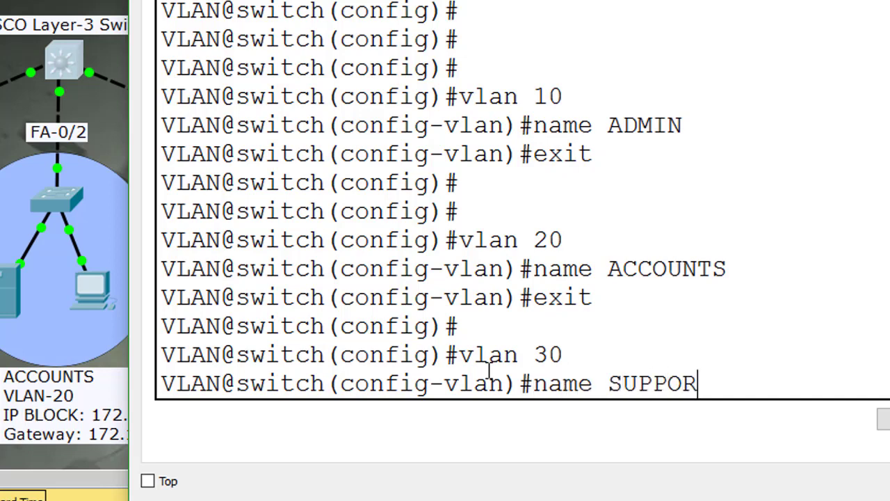
key("Return")
key("Return")
key("Return")
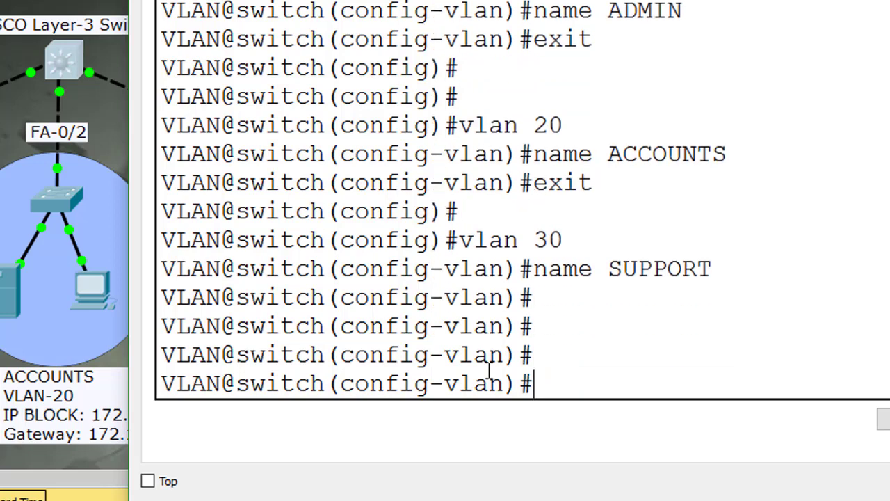
type("exit")
key("Return")
key("Return")
key("Return")
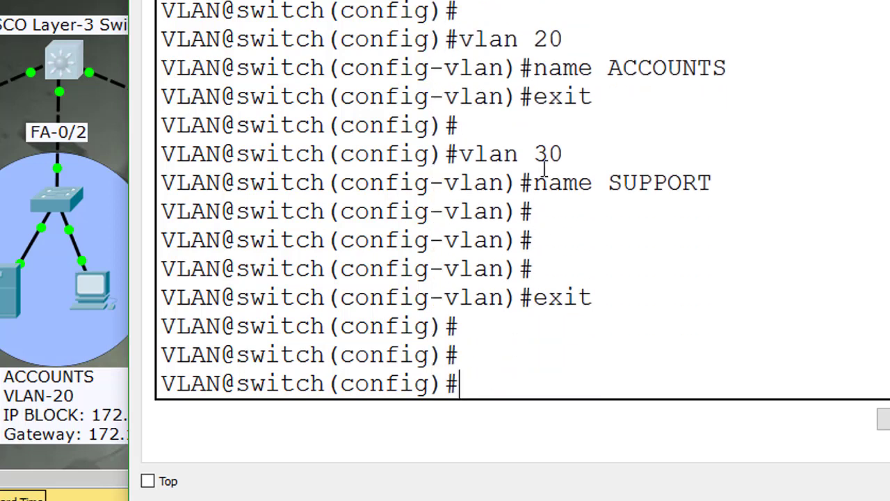
Step: Review the IDs and names of the three VLANs in the entered commands, highlighting the numbers 10, 20 and 30
left_click_drag(534, 152, 563, 153)
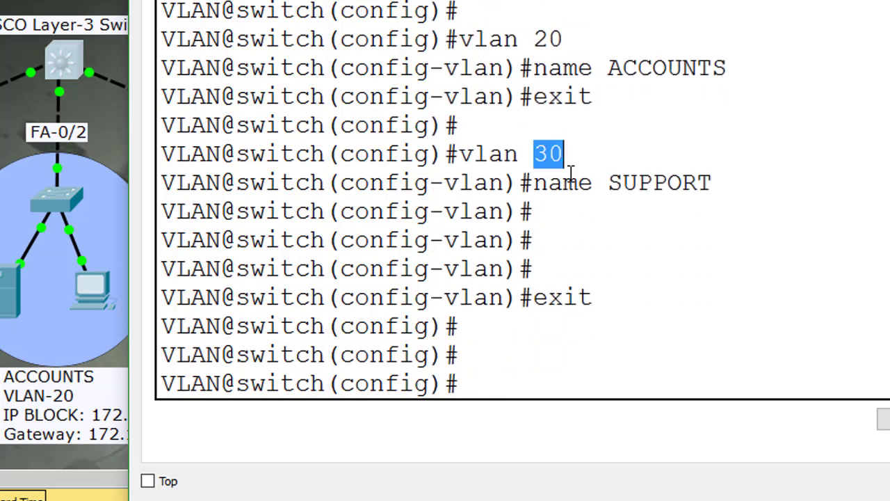
scroll(572, 171, "up", 2)
left_click_drag(534, 26, 564, 26)
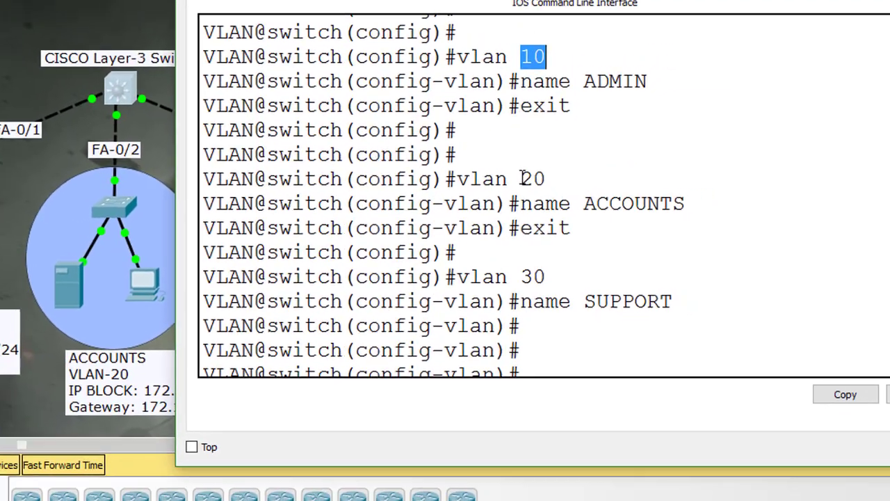
left_click_drag(534, 167, 563, 167)
left_click(545, 278)
left_click_drag(525, 271, 539, 274)
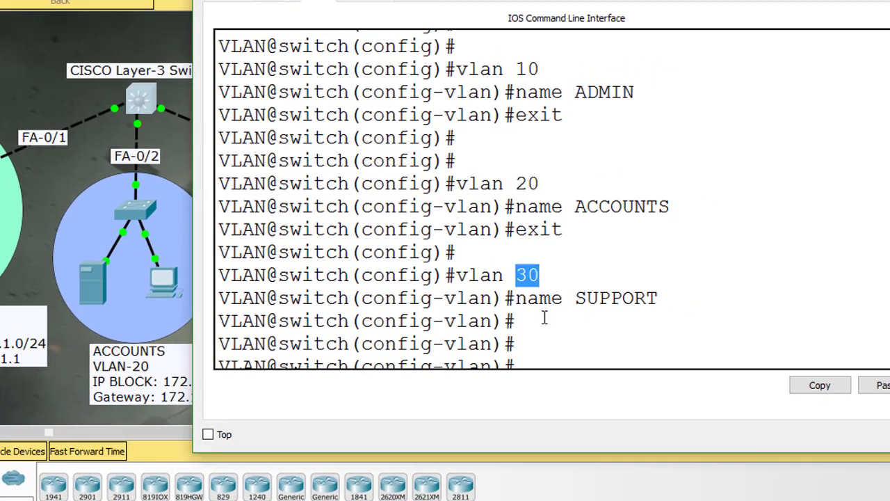
left_click(589, 301)
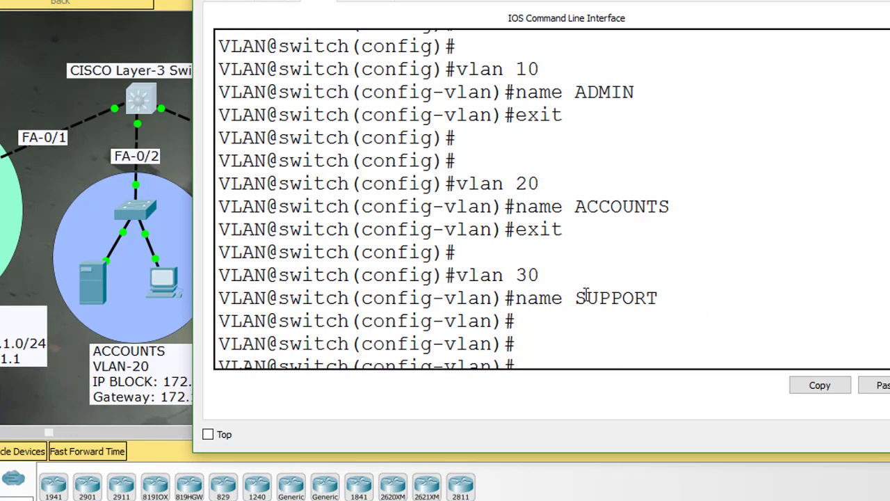
Step: Review the VLAN names SUPPORT, ACCOUNTS and ADMIN in the entered commands, highlighting each one
left_click_drag(575, 297, 669, 299)
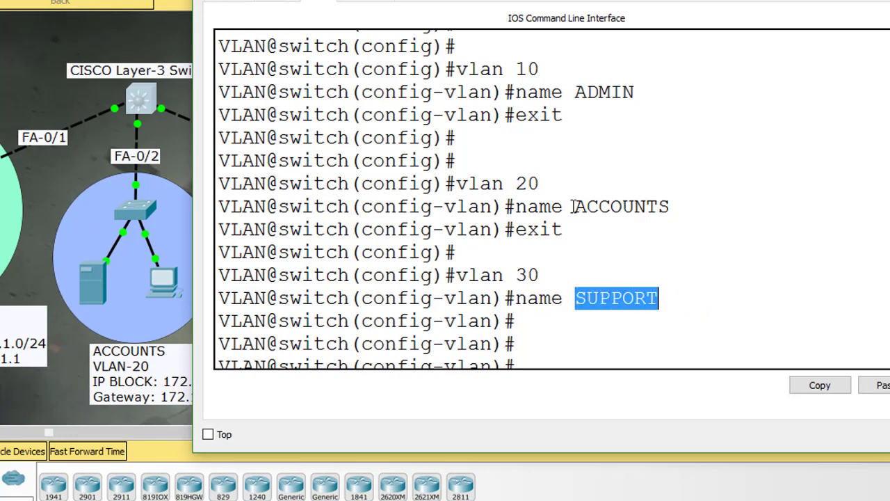
left_click_drag(572, 207, 709, 206)
left_click_drag(575, 91, 658, 92)
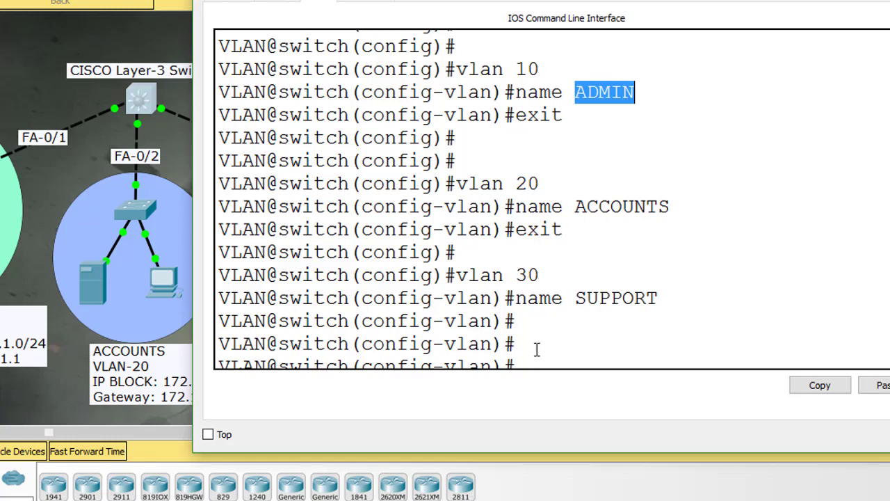
Step: Leave the VLAN 30 configuration and exit global configuration mode to privileged EXEC mode
type("exit")
key("Return")
key("Return")
key("Return")
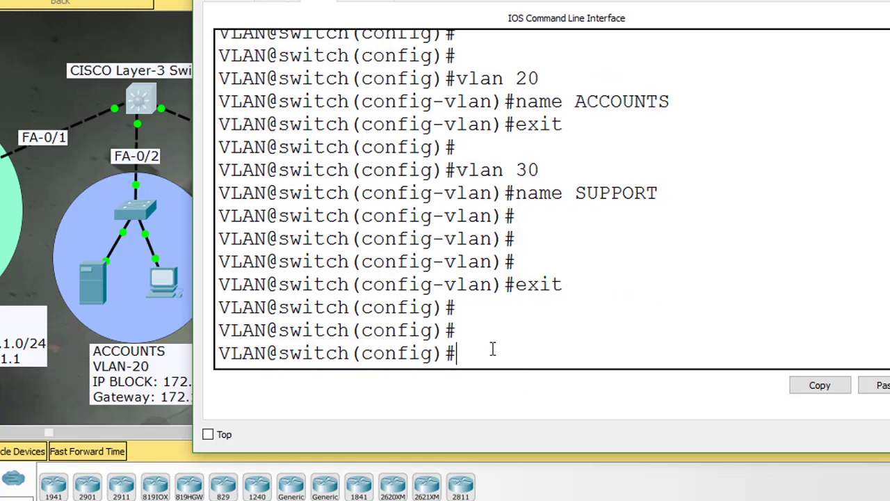
type("ex")
key("Return")
key("Return")
key("Return")
key("Return")
key("Return")
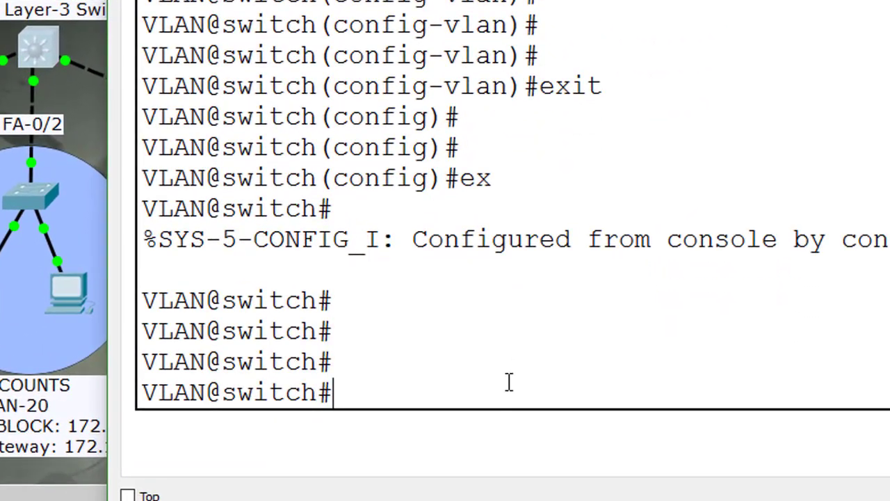
Step: Show the brief VLAN list and check the entries for VLANs 10, 20 and 30, highlighting each one
type("sh vlan")
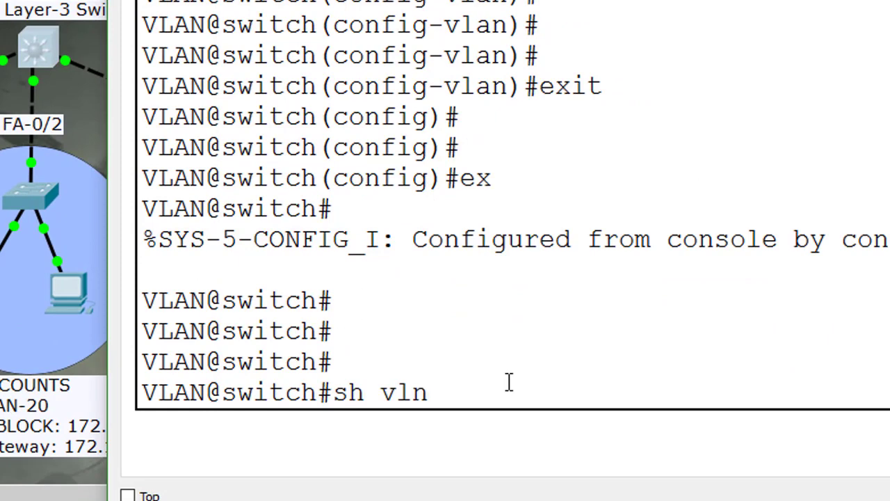
key("BackSpace")
type("an")
key("Tab")
type("br")
key("Tab")
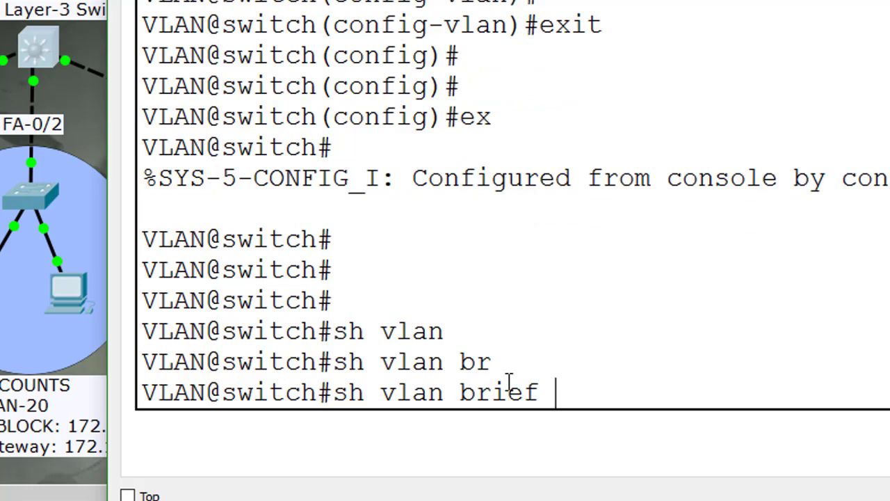
key("Return")
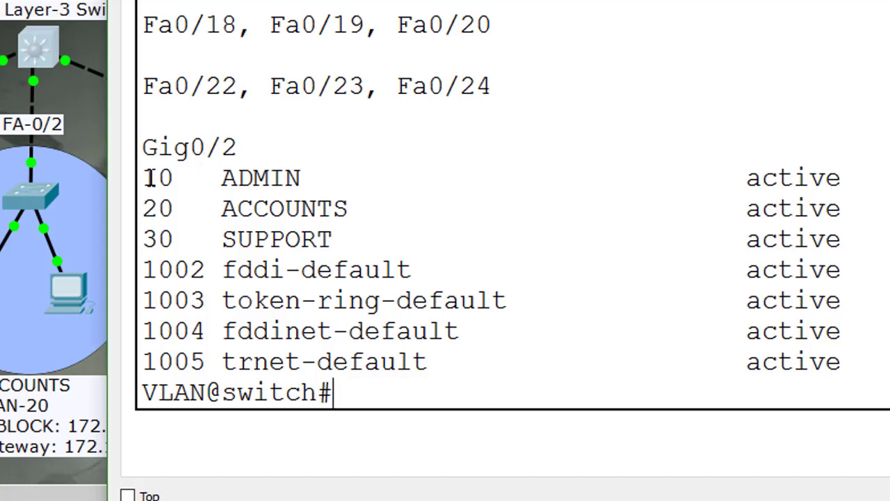
left_click_drag(144, 178, 301, 178)
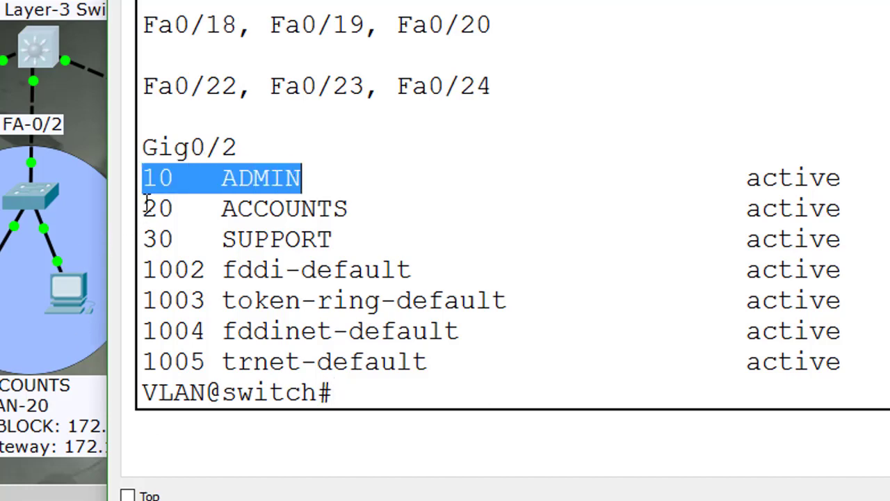
left_click_drag(144, 208, 350, 209)
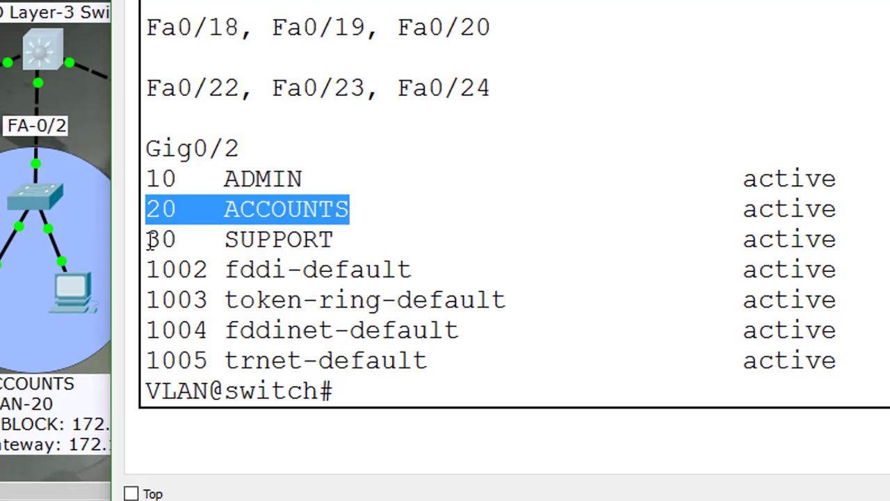
left_click_drag(148, 239, 349, 240)
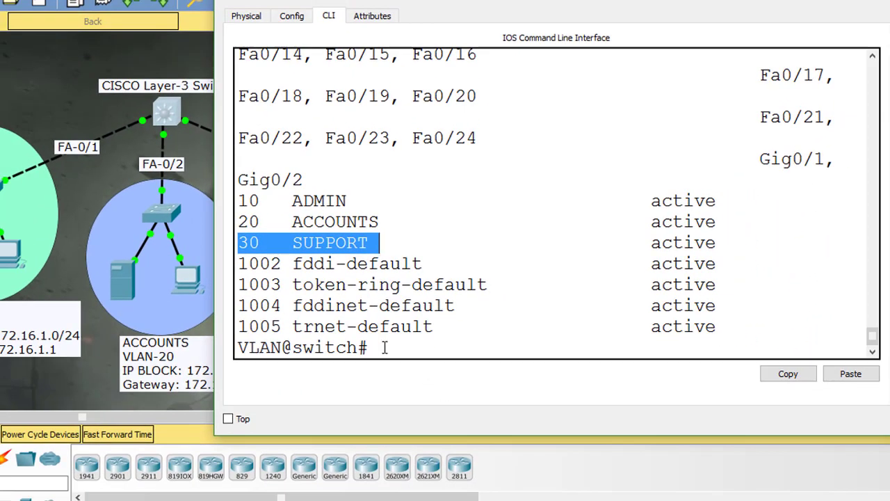
left_click(384, 346)
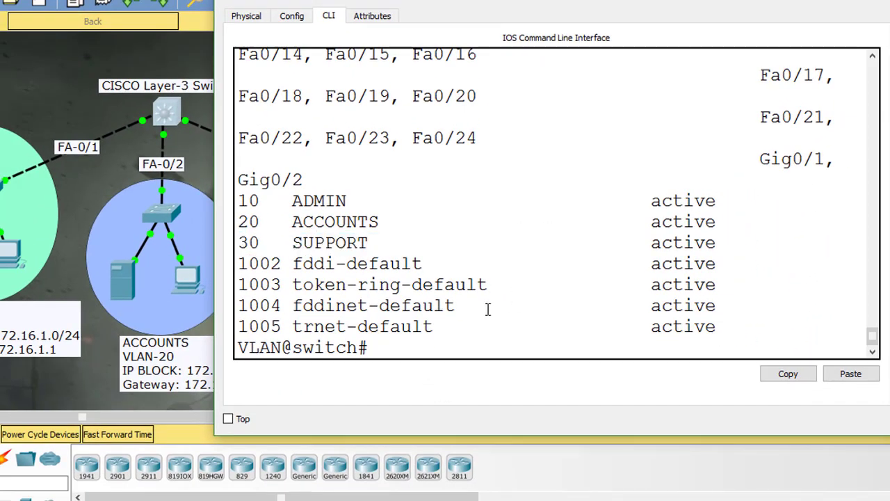
Step: Enter global configuration mode on the layer-3 switch with configure terminal
key("Return")
key("Return")
key("Return")
key("Return")
key("Return")
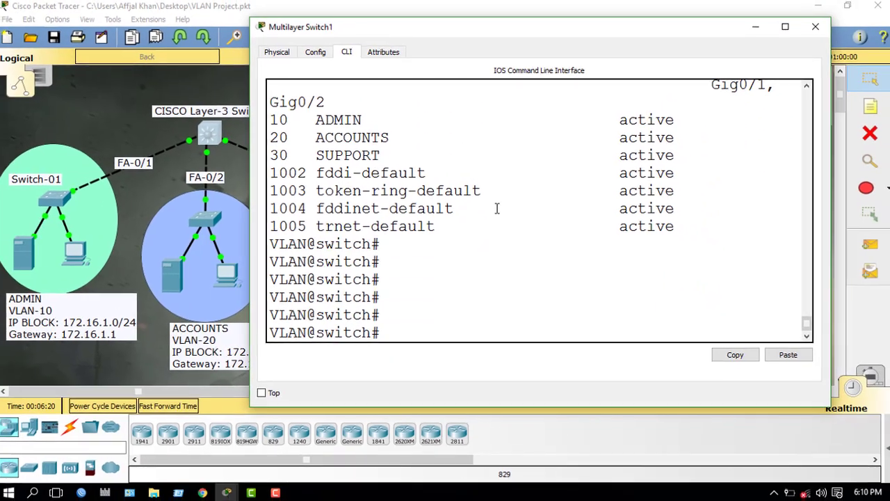
type("cof")
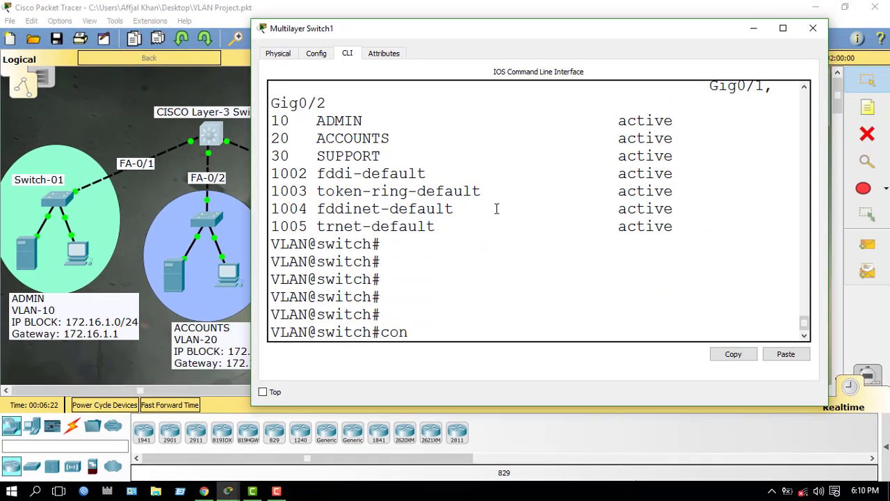
type("f")
key("Tab")
type("t")
key("Tab")
key("Return")
key("Return")
key("Return")
key("Return")
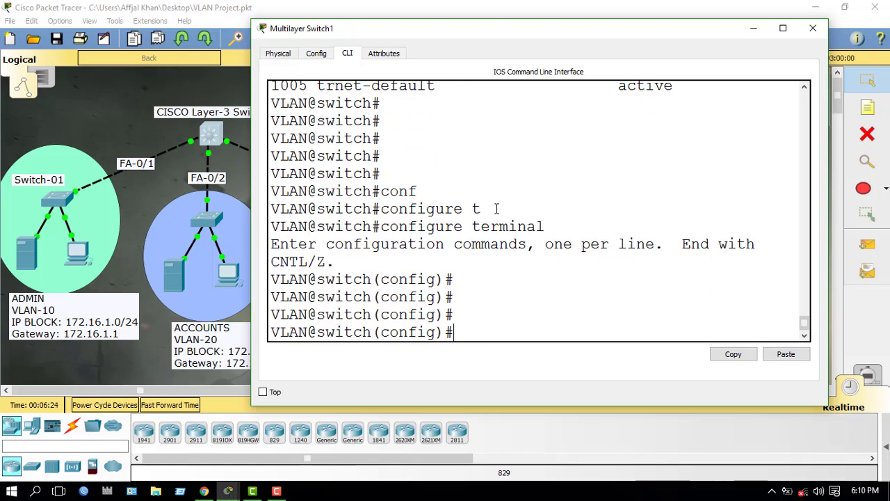
Step: Uncover the topology and examine the port labels FA-0/1, FA-0/2 and FA-0/3 on the layer-3 switch's links
left_click(753, 27)
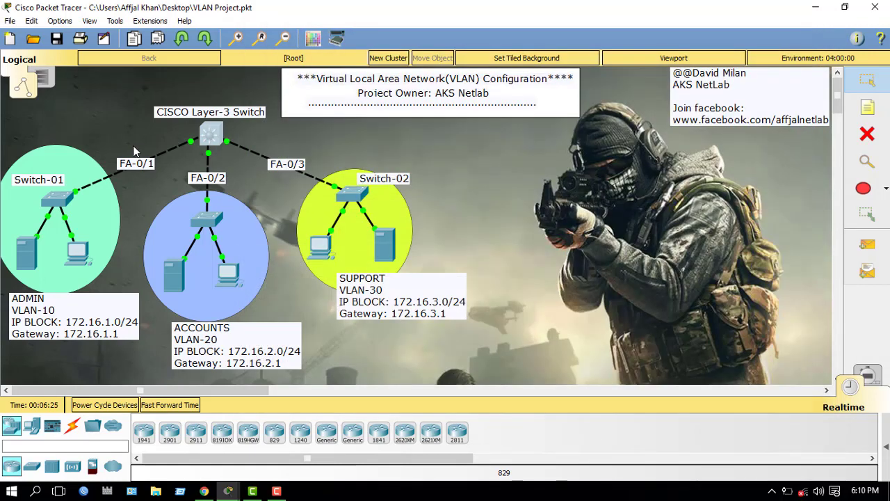
left_click_drag(138, 167, 143, 162)
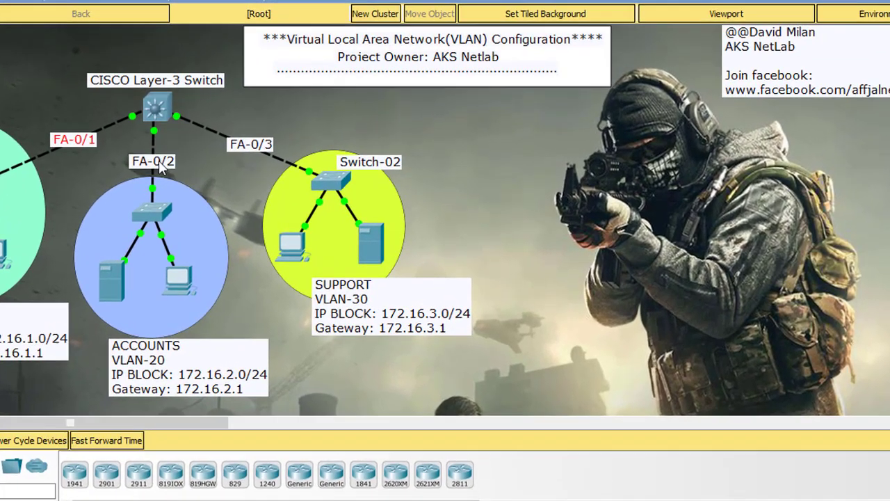
left_click(213, 178)
left_click_drag(160, 161, 160, 160)
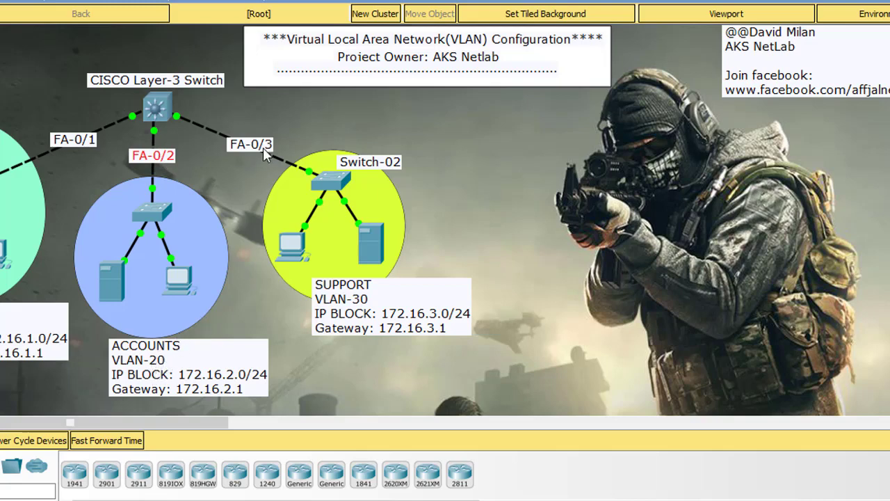
left_click_drag(263, 148, 251, 141)
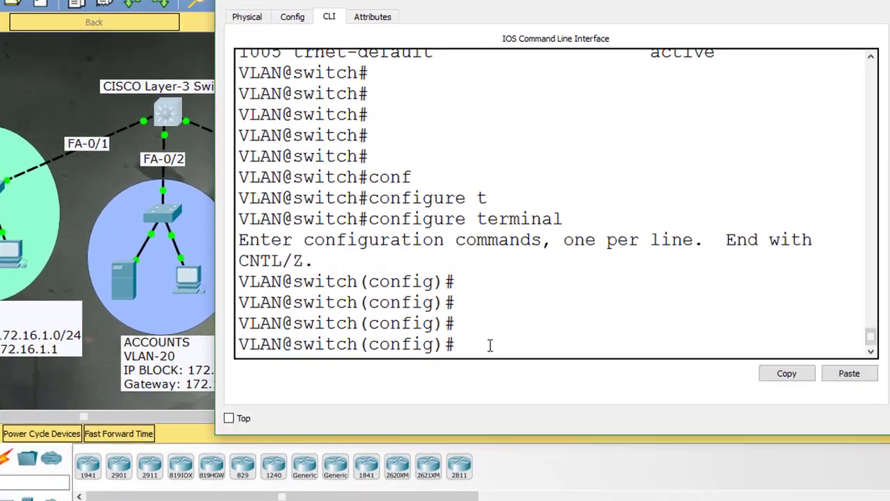
Step: Enter interface configuration mode for FastEthernet 0/1 on the layer-3 switch
type("i")
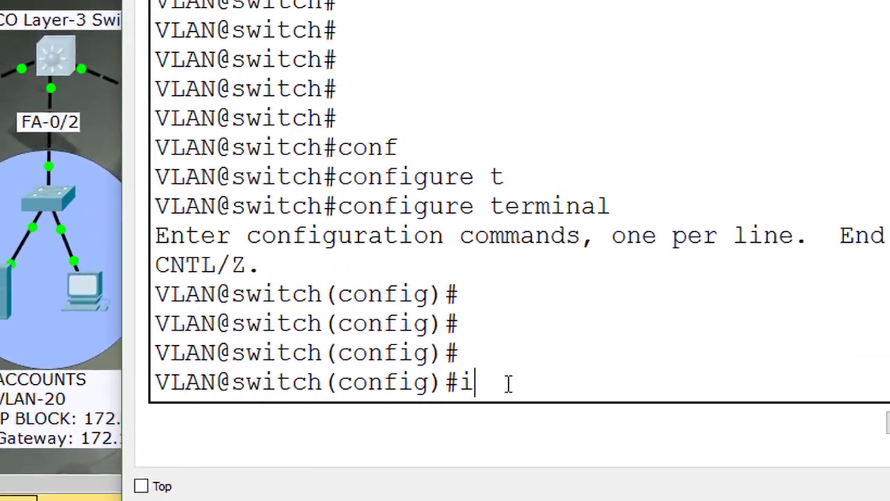
type("nt")
key("Tab")
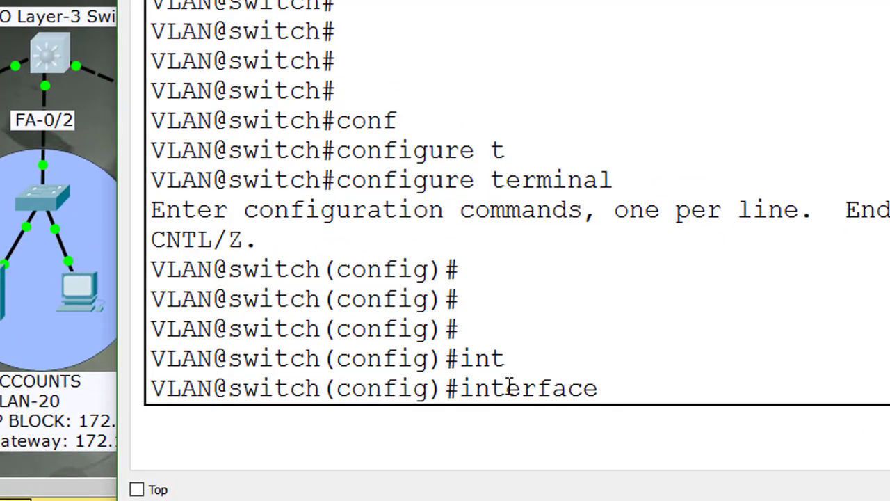
type("fas")
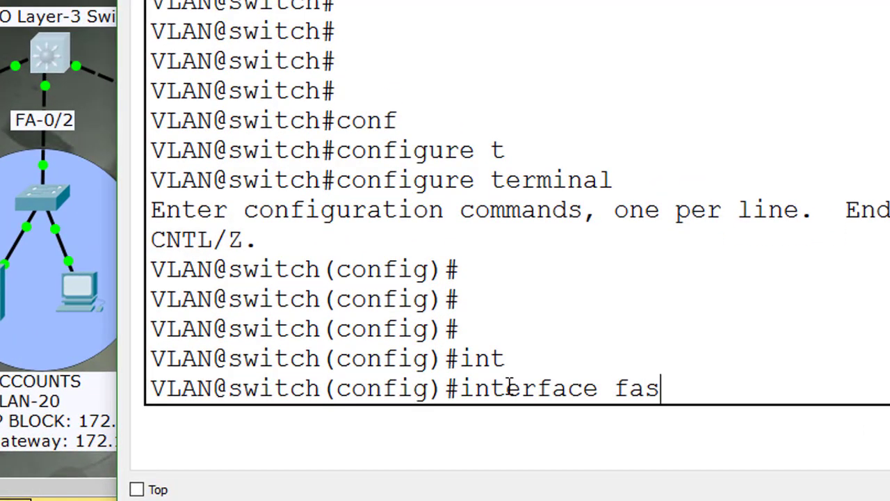
key("Tab")
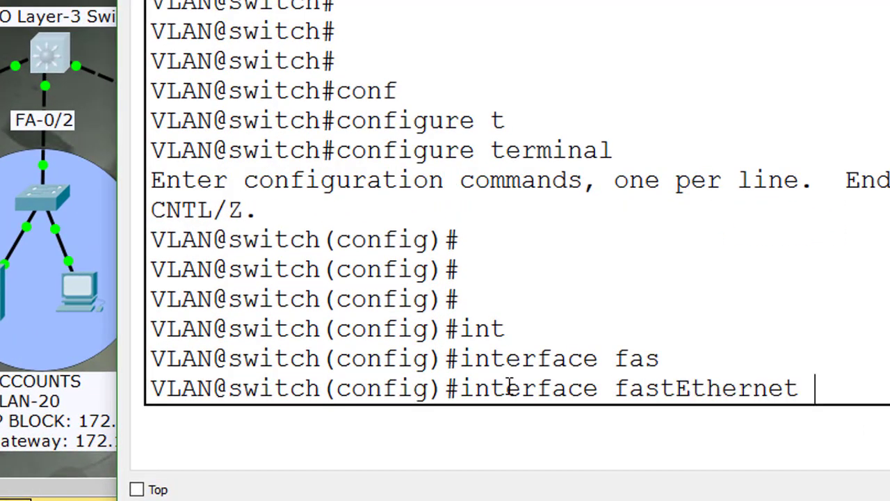
type("0/1")
key("Return")
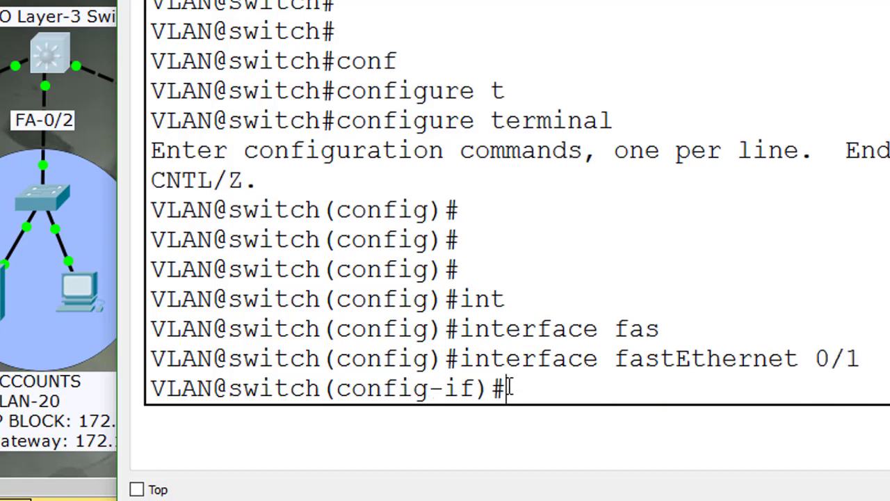
Step: Set the switchport mode of FastEthernet 0/1 to access
type("sw")
key("Tab")
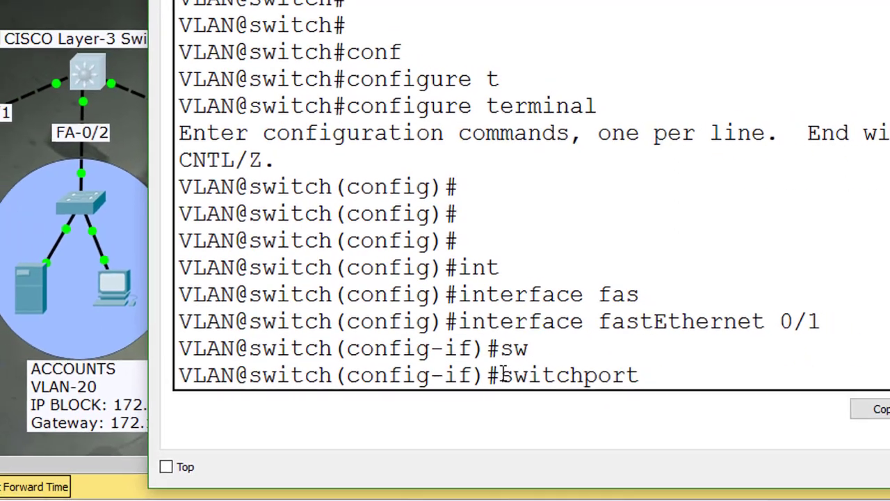
type("mod")
key("Tab")
type("acc")
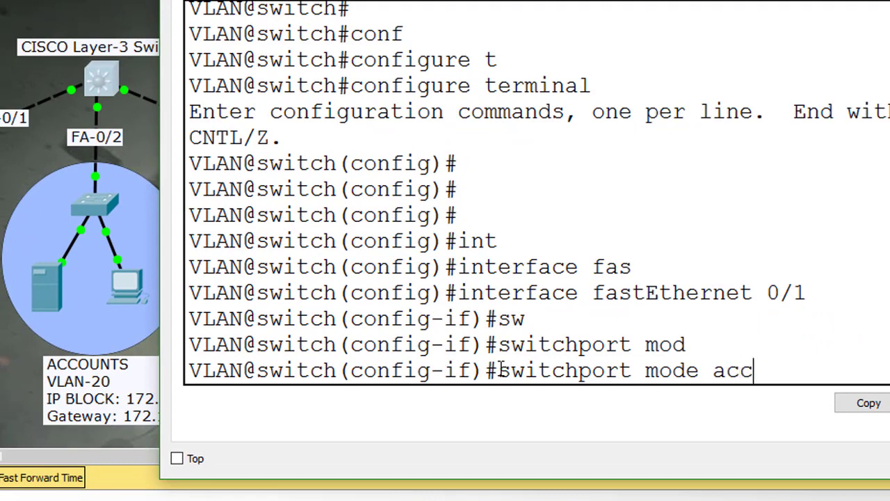
key("Tab")
key("Tab")
key("Return")
Step: Assign FastEthernet 0/1 to access VLAN 10
type("sw")
key("Tab")
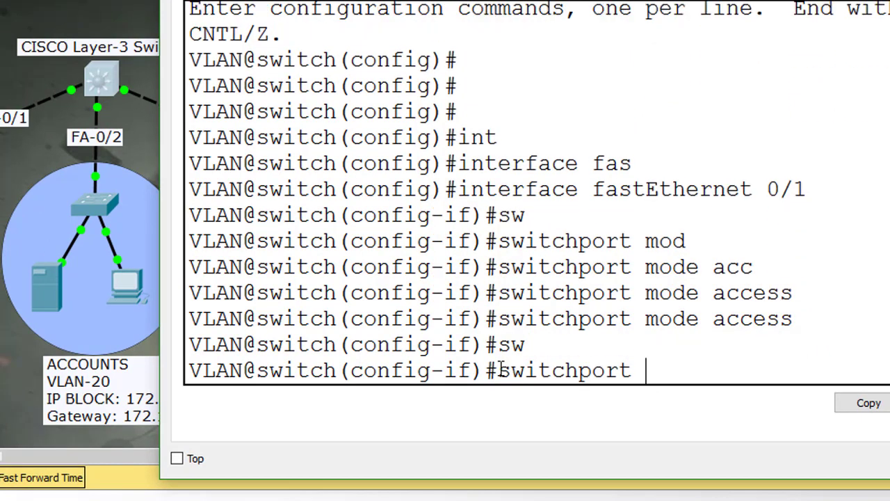
type("acc")
key("Tab")
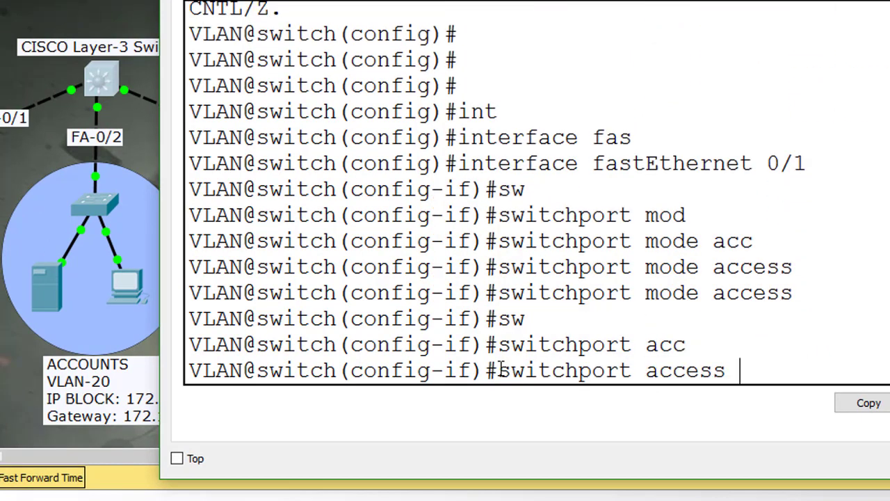
type("vlan ")
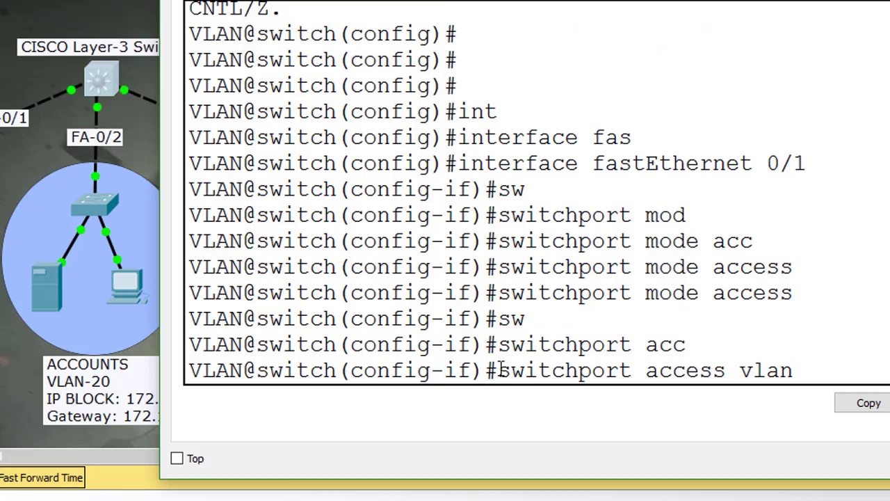
type("10")
key("Return")
key("Return")
key("Return")
key("Return")
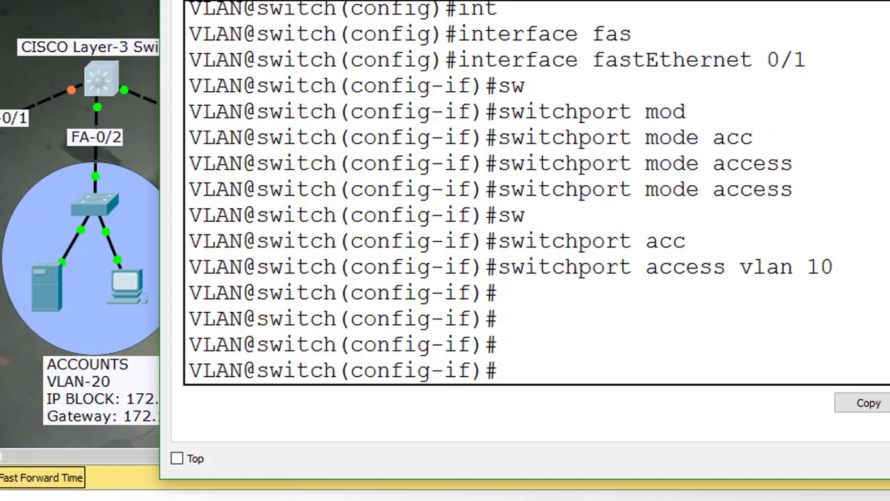
Step: Exit the FastEthernet 0/1 interface configuration and return to global configuration mode
type("exit")
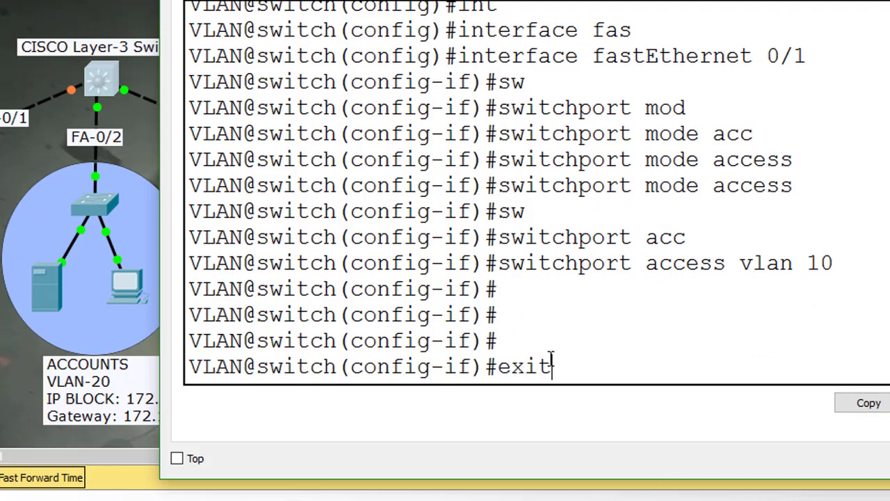
key("Return")
key("Return")
key("Return")
key("Return")
key("Return")
key("Return")
key("Return")
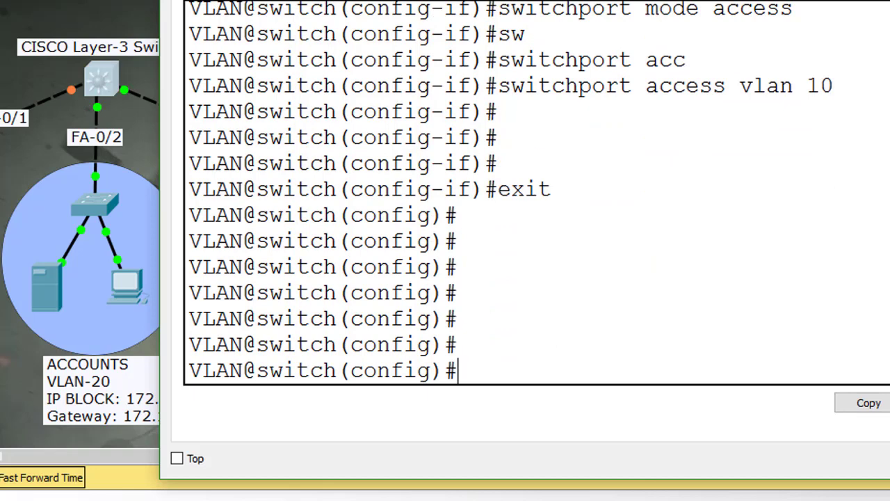
Step: Move the switch window aside to expose more of the topology and enter interface configuration mode for FastEthernet 0/2
left_click_drag(177, 1, 238, 0)
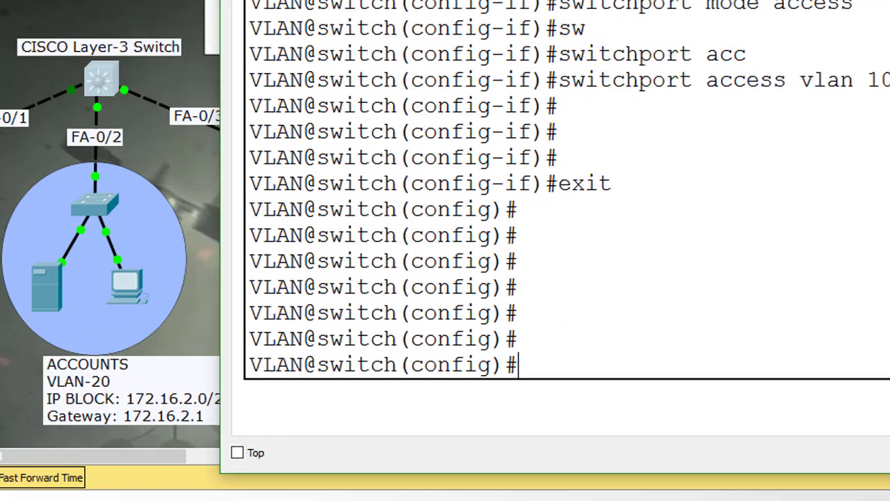
type("int")
key("Tab")
type("fas")
key("Tab")
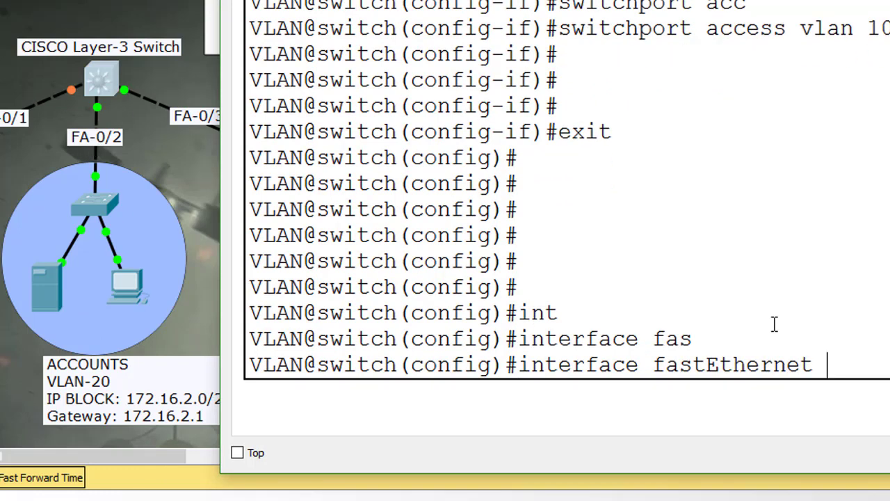
type("0/")
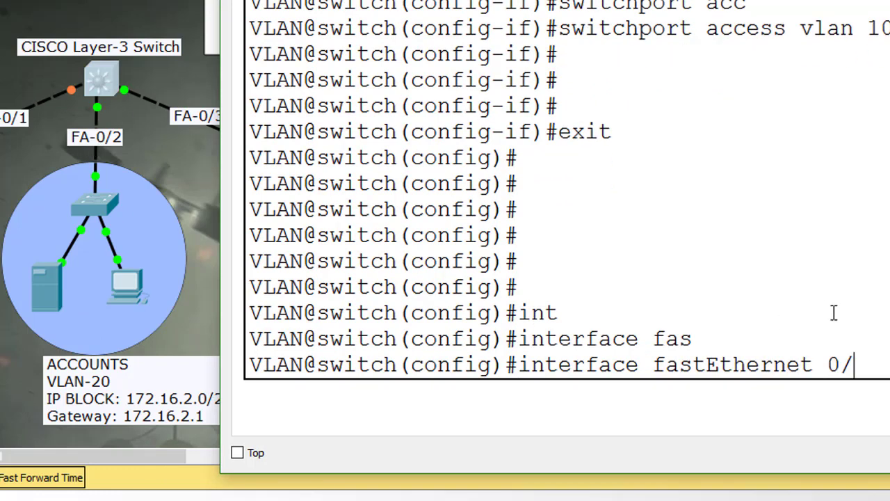
type("2")
key("Return")
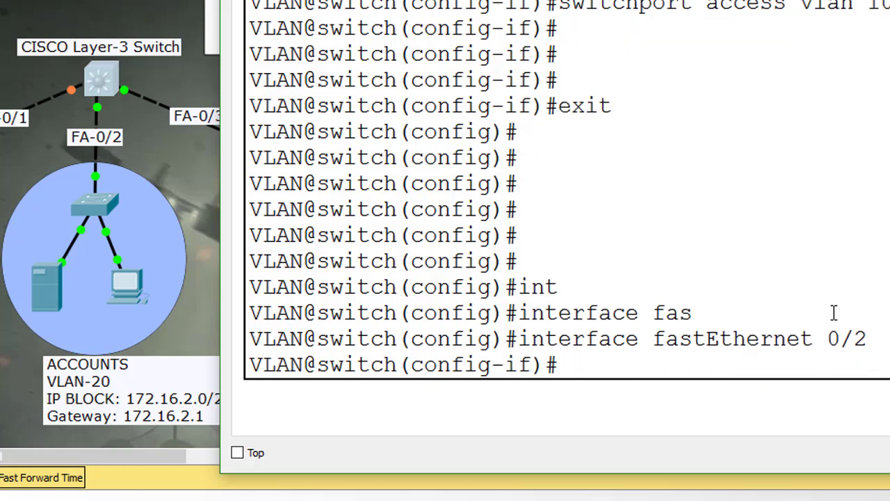
Step: Set the switchport mode of FastEthernet 0/2 to access
type("sw")
key("Tab")
type("mod")
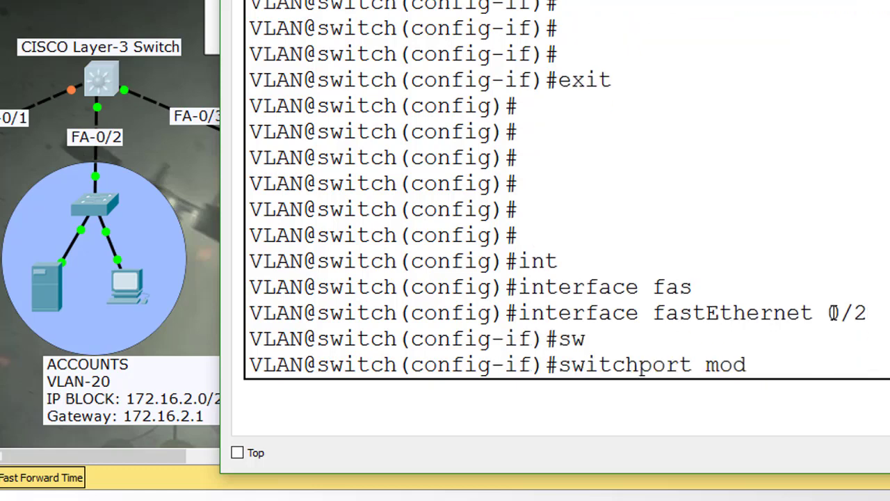
key("Tab")
type("acc")
key("Tab")
key("Return")
Step: Assign FastEthernet 0/2 to access VLAN 20
type("sw")
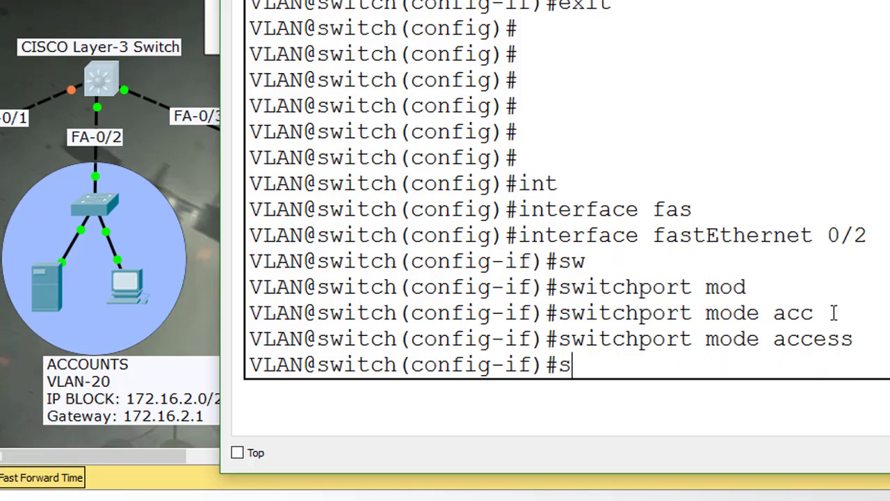
key("Tab")
type("acc")
key("Tab")
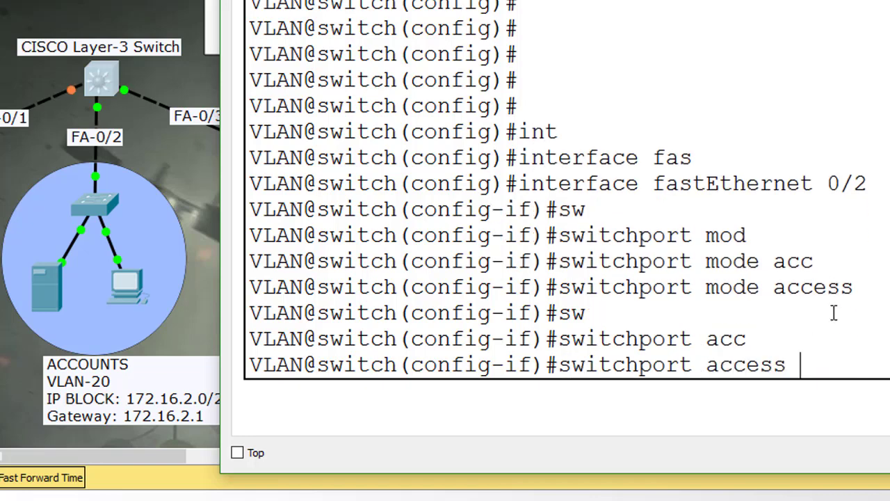
type("vlan")
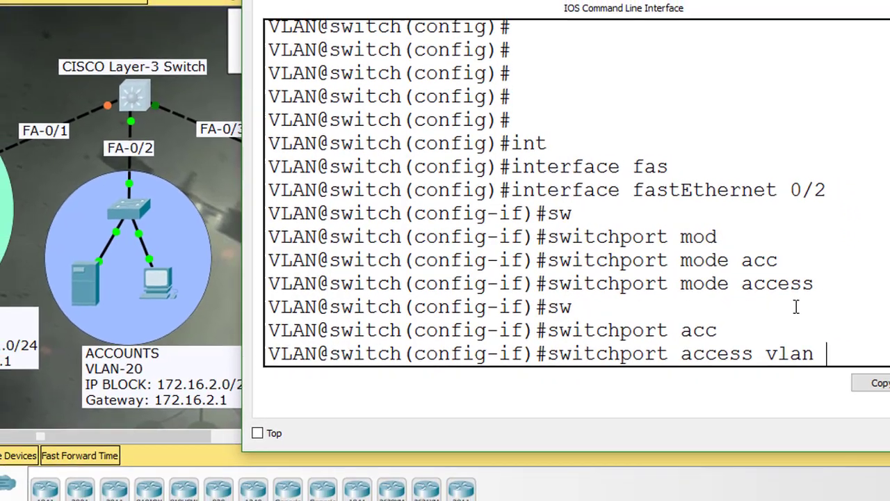
type(" 20")
key("Return")
Step: Exit the FastEthernet 0/2 interface configuration and return to global configuration mode
type("exit")
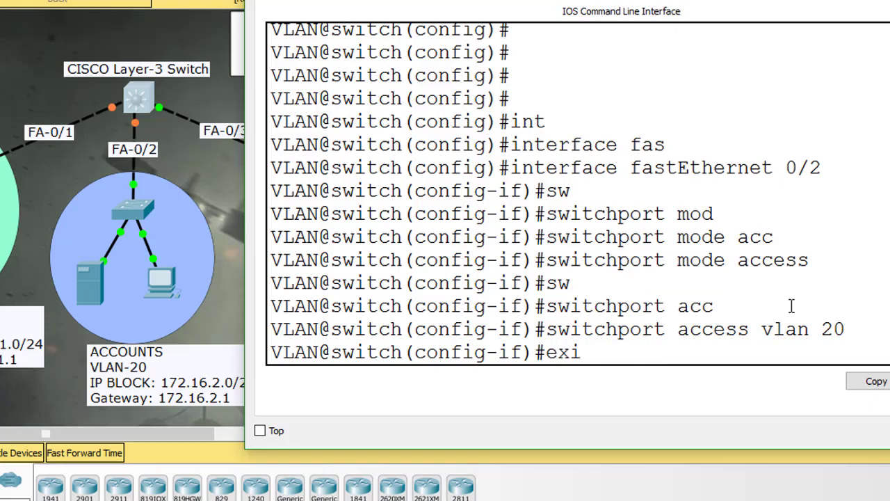
key("Return")
key("Return")
key("Return")
key("Return")
key("Return")
key("Return")
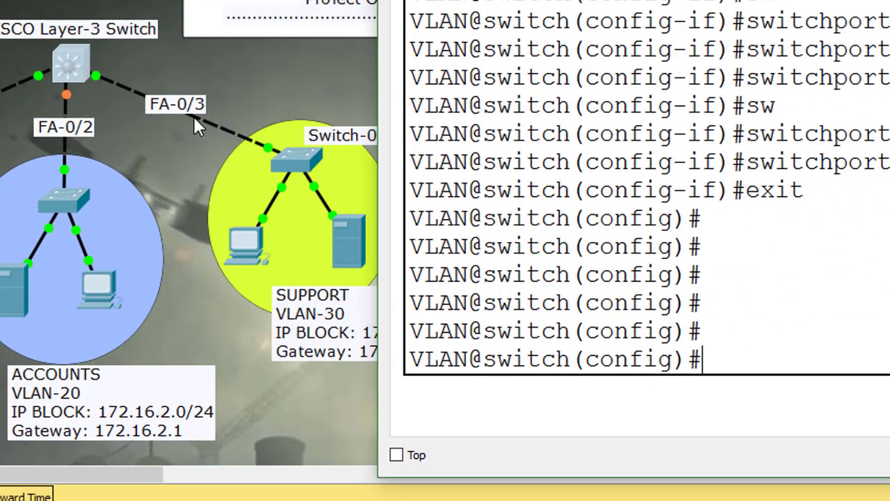
Step: Enter interface configuration mode for FastEthernet 0/3
type("in")
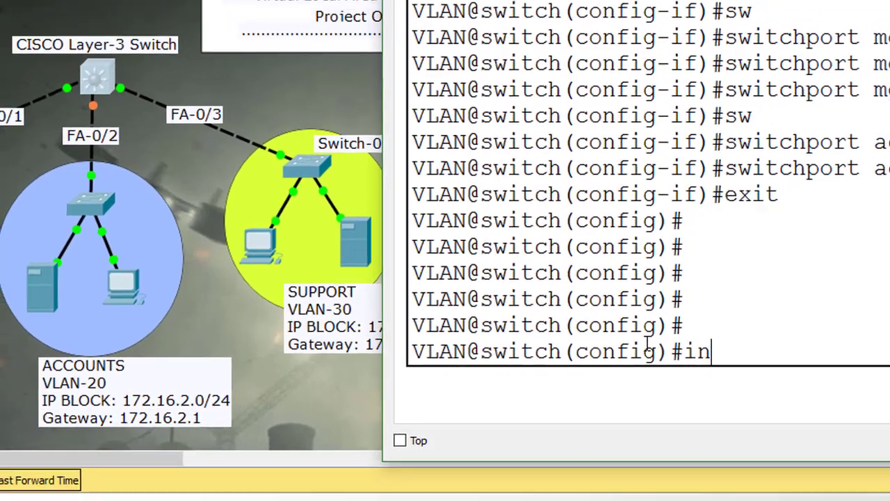
type("t")
key("Tab")
type("fas")
key("Tab")
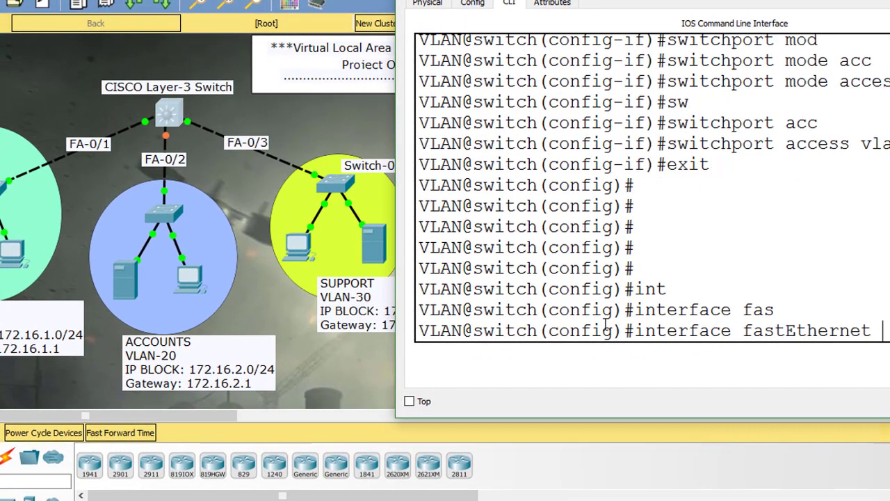
type("0/3")
key("Return")
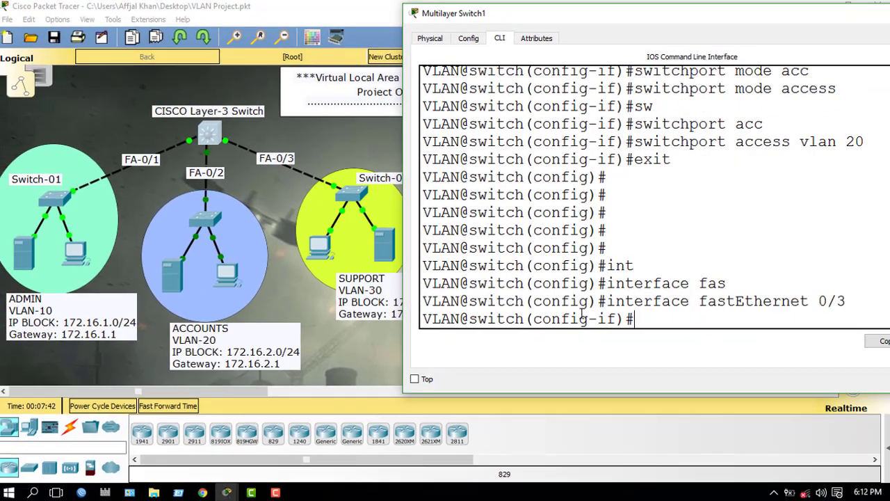
Step: Set the switchport mode of FastEthernet 0/3 to access
type("sw")
key("Tab")
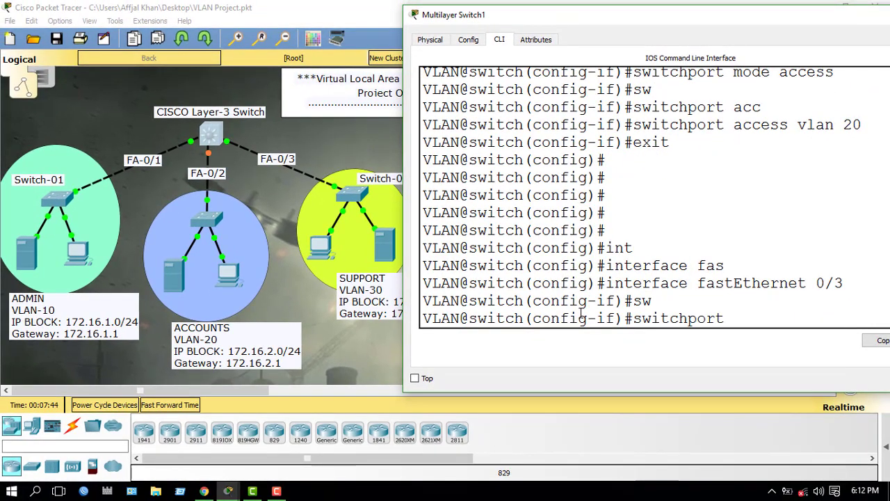
type("mod")
key("Tab")
type("acc")
key("Tab")
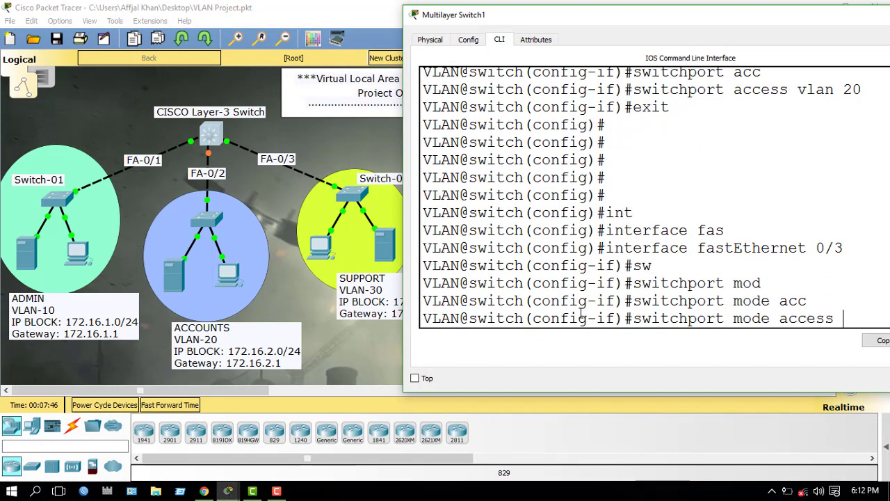
key("Return")
Step: Assign FastEthernet 0/3 to access VLAN 30
type("switch(config-if)#sw")
key("Tab")
type("acc")
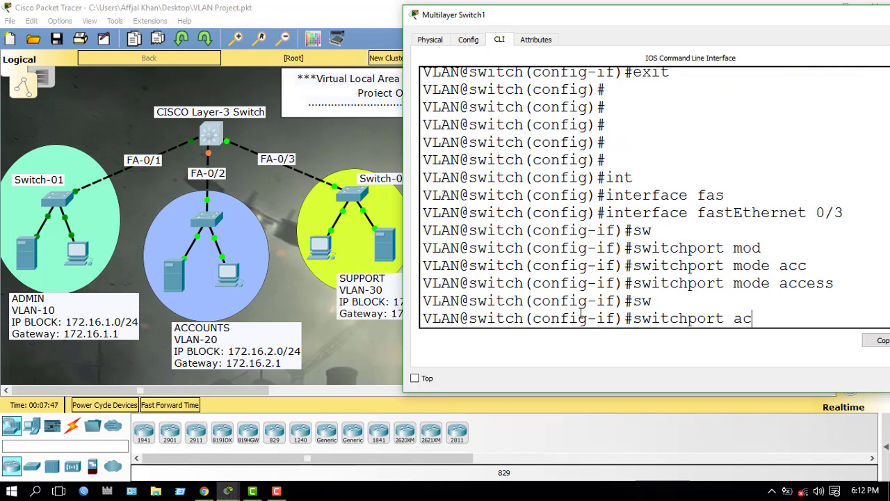
key("Tab")
type("vlna")
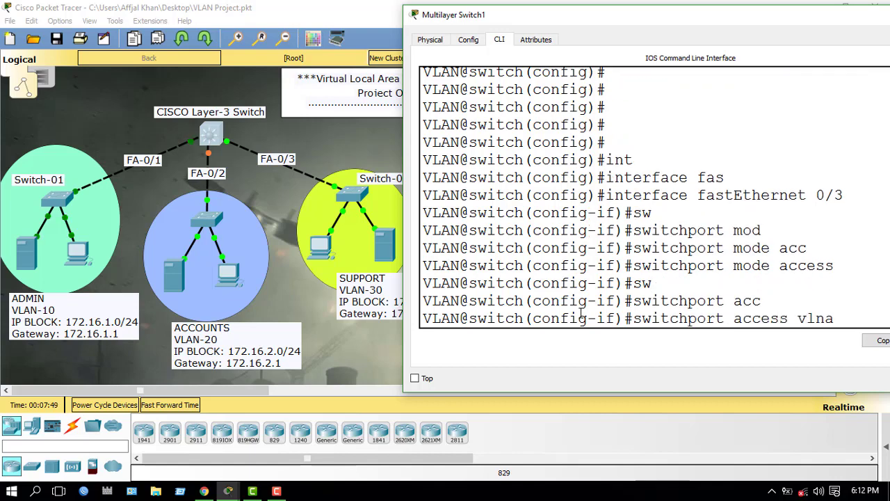
key("BackSpace")
key("BackSpace")
type("an 30")
key("Return")
key("Return")
key("Return")
key("Return")
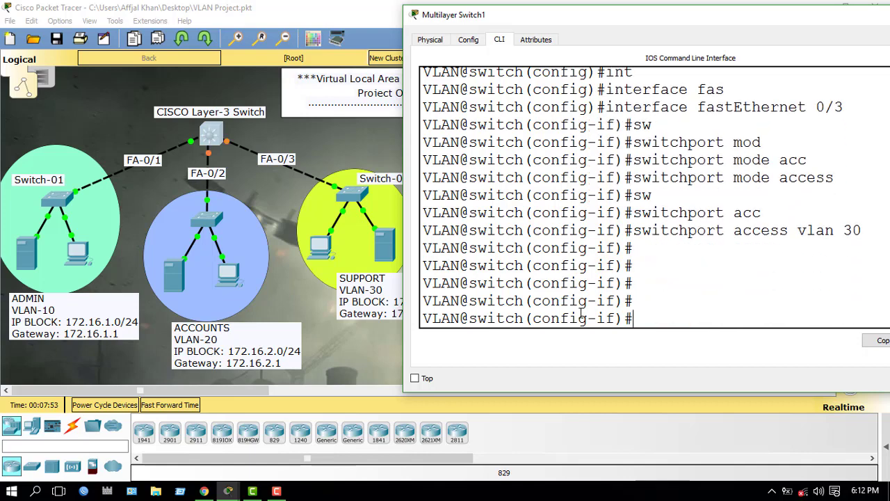
Step: Exit interface and global configuration on the switch, returning to privileged EXEC mode
type("exit")
key("Return")
key("Return")
key("Return")
type("e")
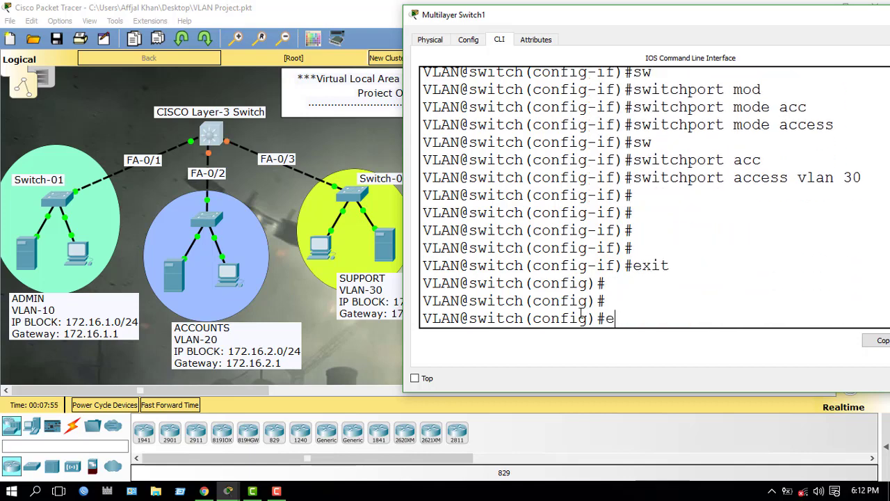
type("xit")
key("Return")
key("Return")
key("Return")
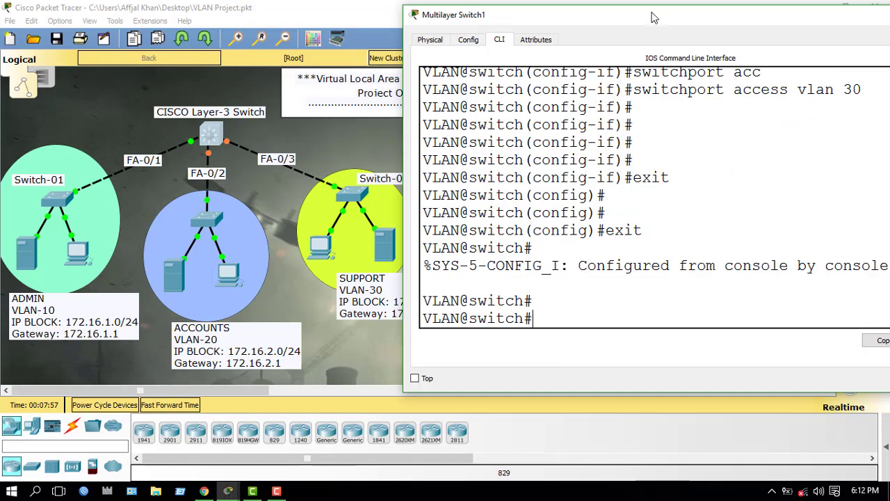
Step: Display the brief VLAN summary and check the port assignments in the ADMIN and ACCOUNTS rows
left_click_drag(653, 21, 453, 19)
type("sh")
key("Return")
type("show")
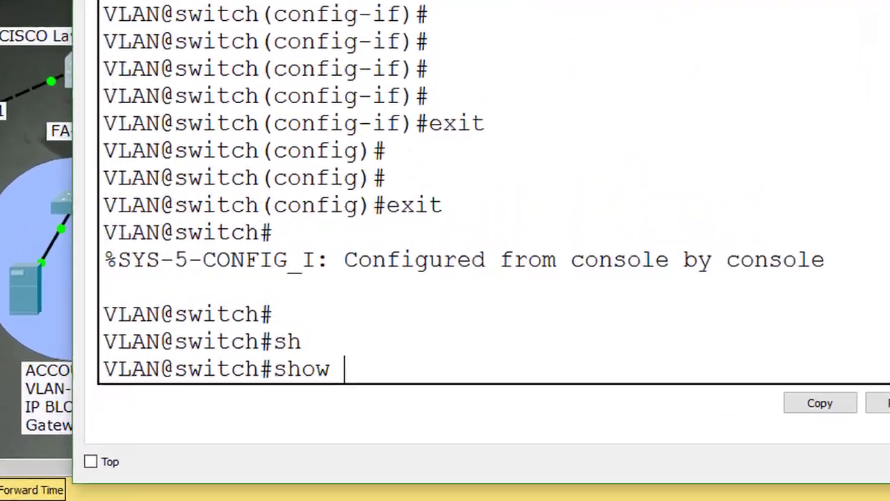
type(" vlan")
key("Return")
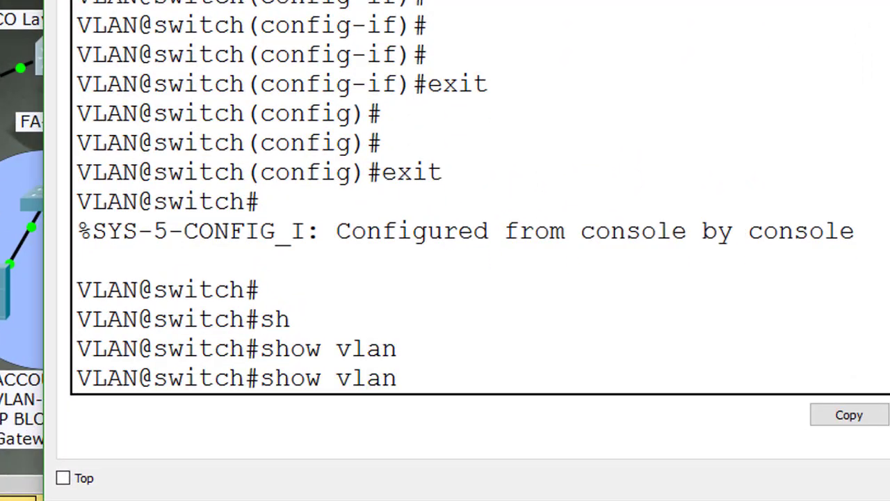
type("brief")
key("Return")
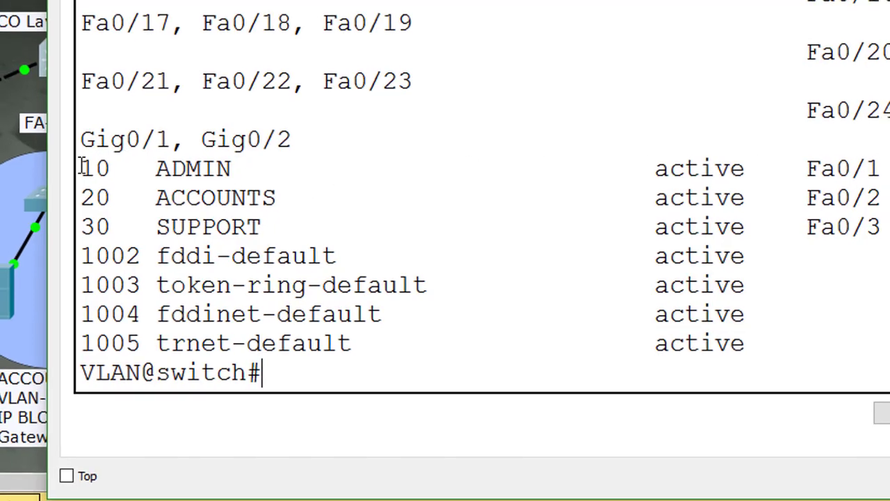
left_click_drag(82, 168, 888, 168)
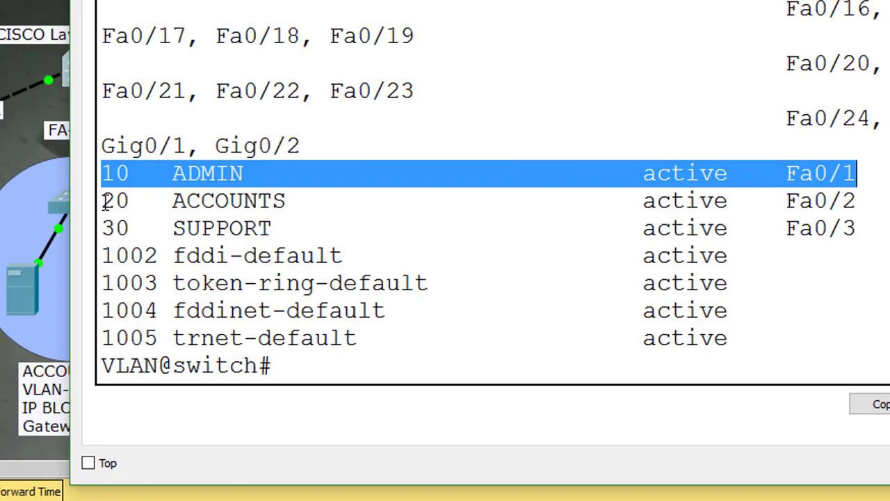
left_click_drag(104, 201, 852, 201)
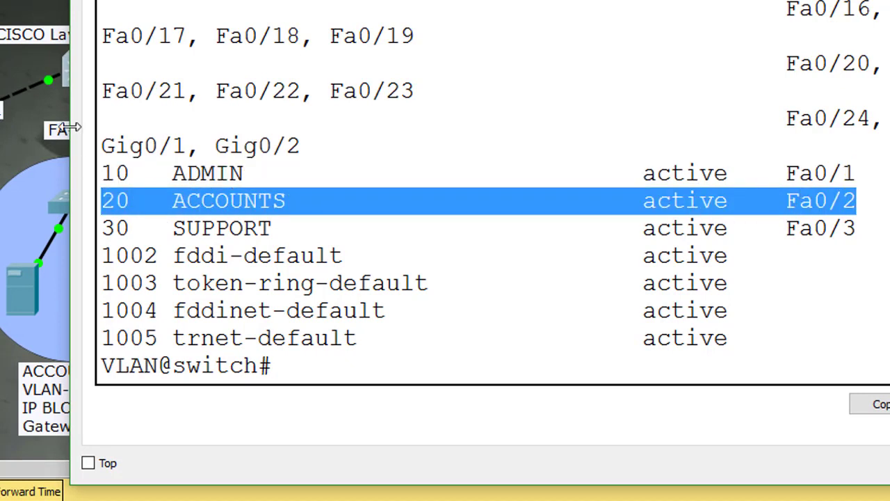
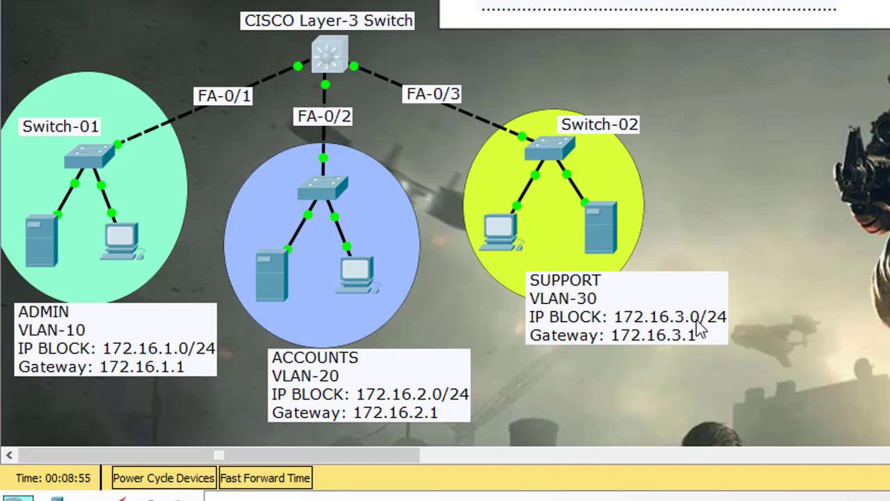
Step: Reopen the layer-3 switch's command line and enter interface configuration mode for VLAN 10
left_click(331, 61)
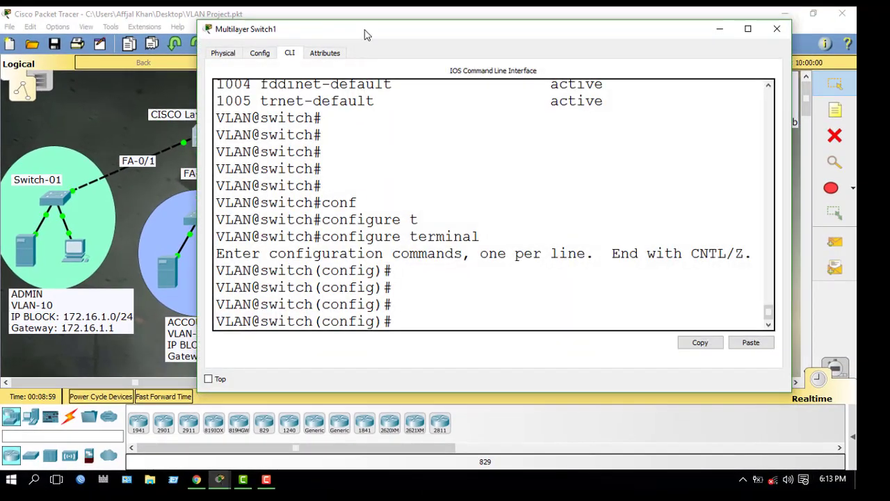
left_click_drag(250, 21, 341, 20)
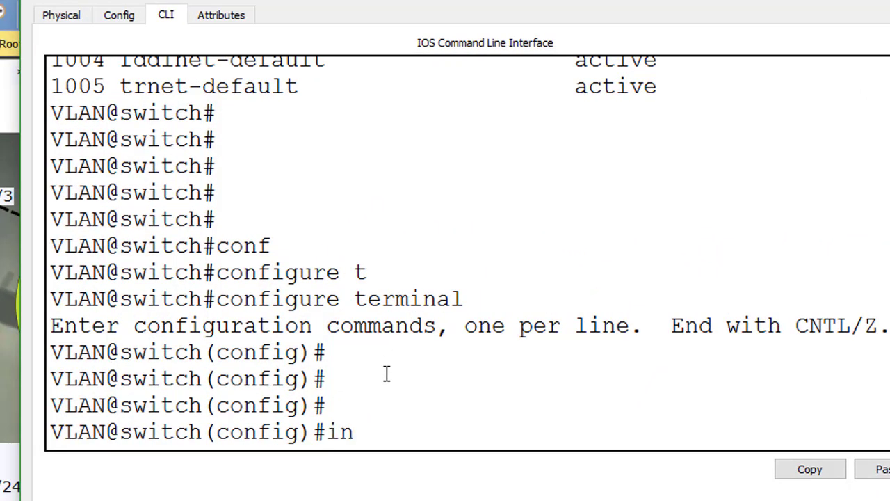
key("Tab")
type("vlan")
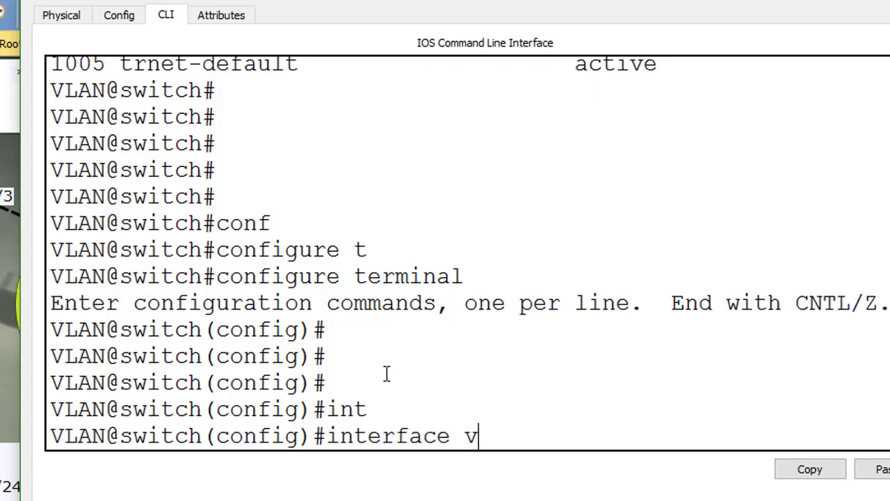
key("Tab")
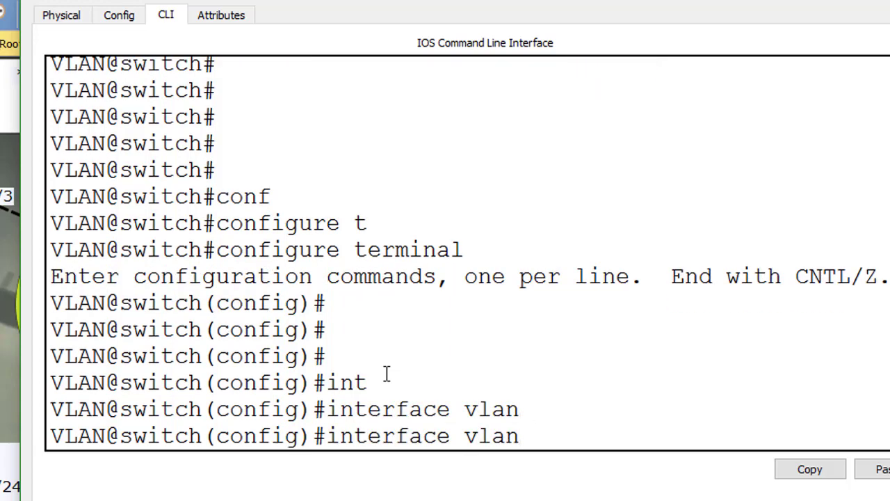
type("10")
key("Return")
key("Return")
key("Return")
key("Return")
key("Return")
key("Return")
key("Return")
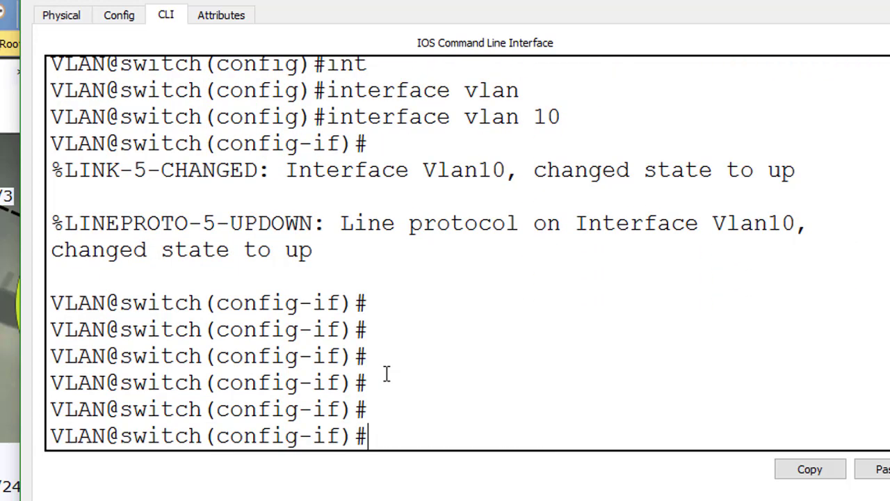
Step: Assign IP address 172.16.1.1 with subnet mask 255.255.255.0 to the VLAN 10 interface
type("ip add")
key("Tab")
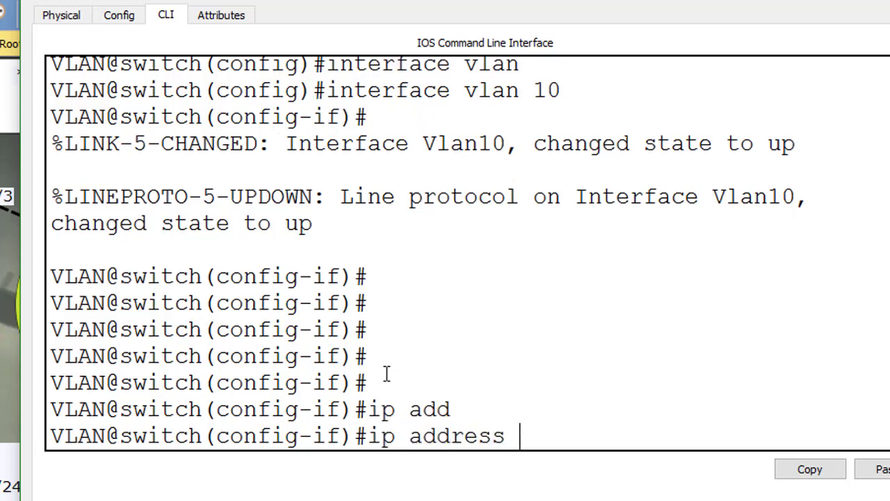
type("172.16.")
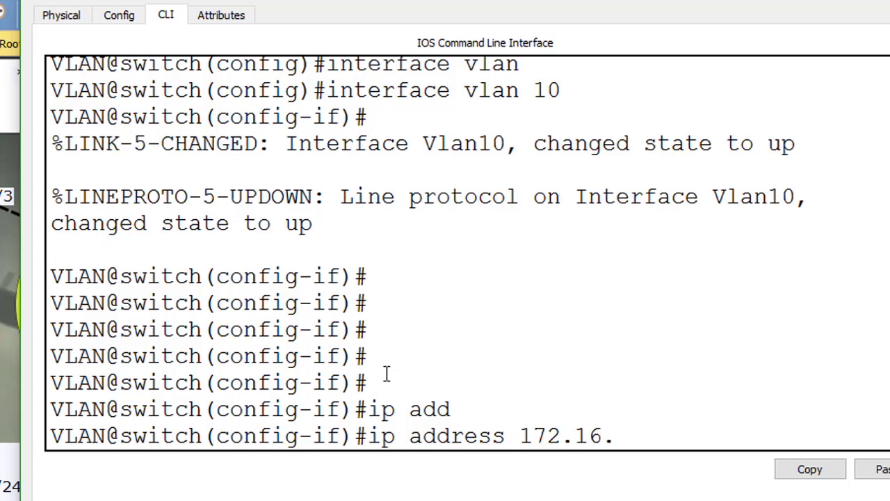
type("1.1")
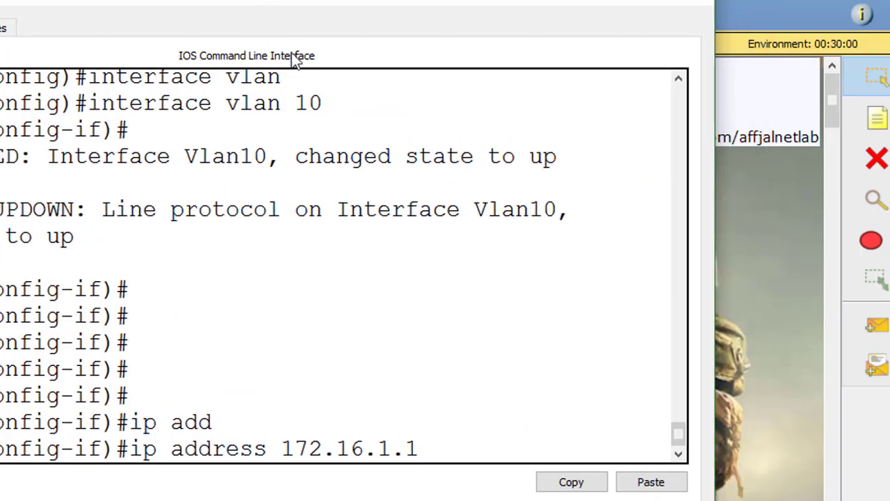
type(" 255.255.2")
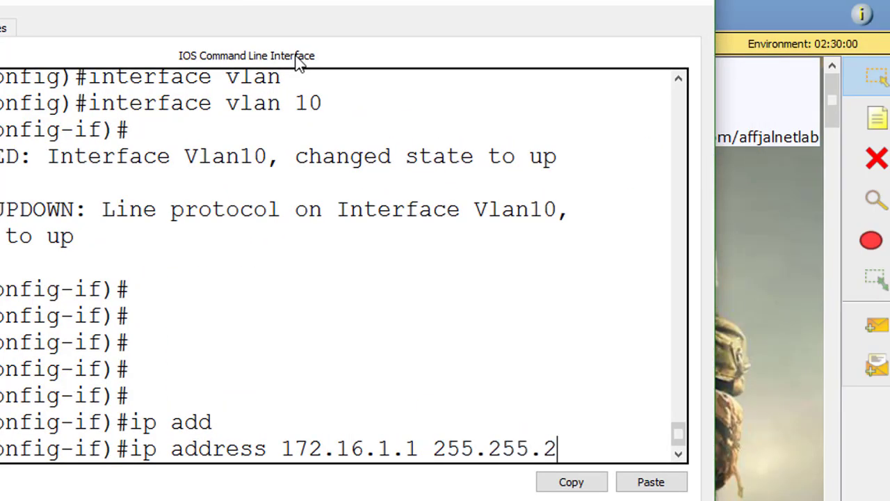
type("55.0")
key("Return")
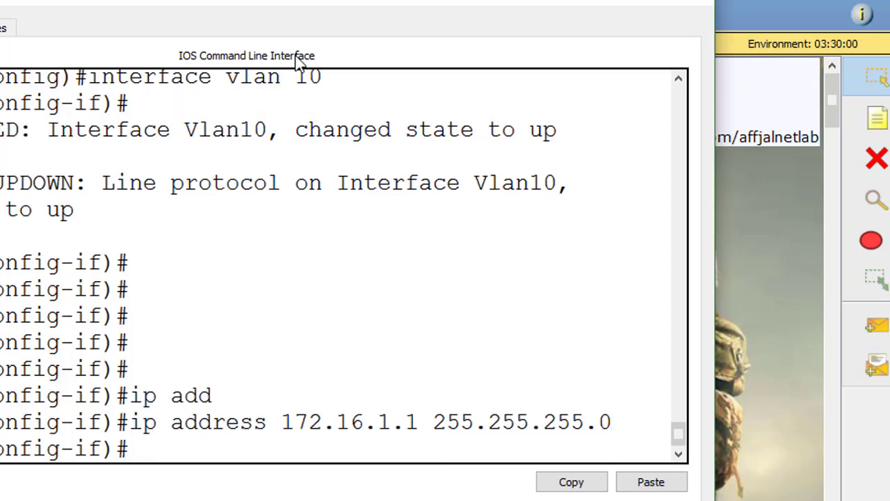
Step: Enable the VLAN 10 interface with the no shutdown command
type("no shut")
key("Tab")
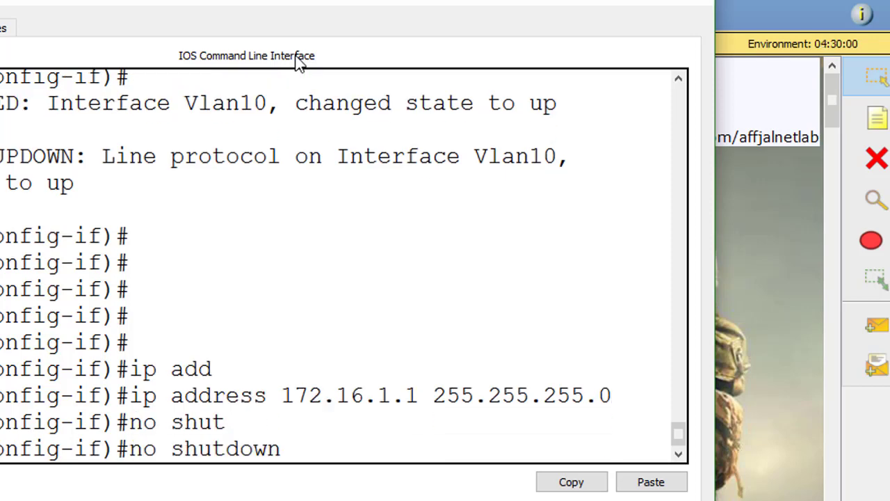
key("Return")
key("Return")
key("Return")
key("Return")
key("Return")
Step: Exit the VLAN 10 interface configuration and return to global configuration mode
type("ex")
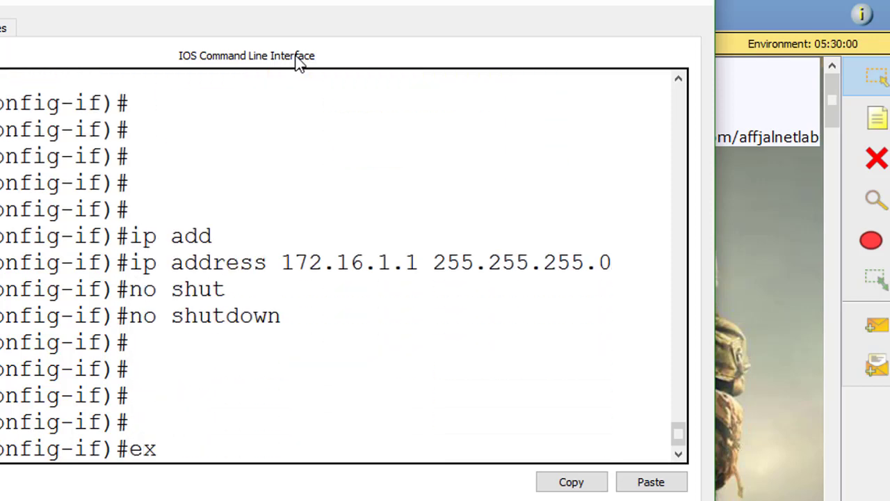
type("it")
key("Return")
key("Return")
key("Return")
key("Return")
key("Return")
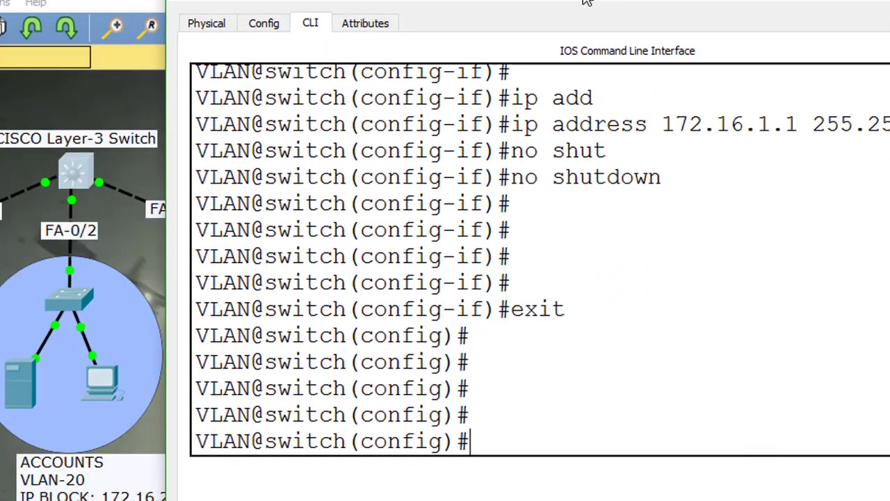
Step: Enter interface configuration mode for VLAN 20 from global configuration mode
type("int")
key("Tab")
type("vla")
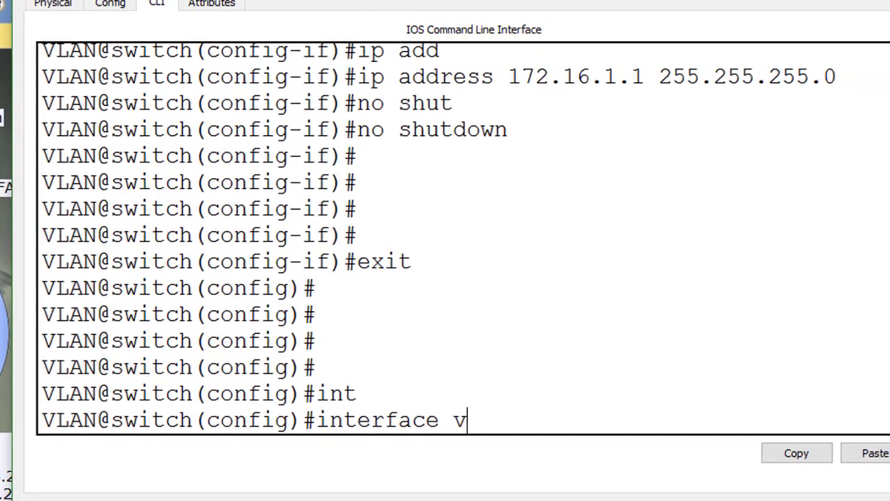
type("n")
key("Tab")
type("20")
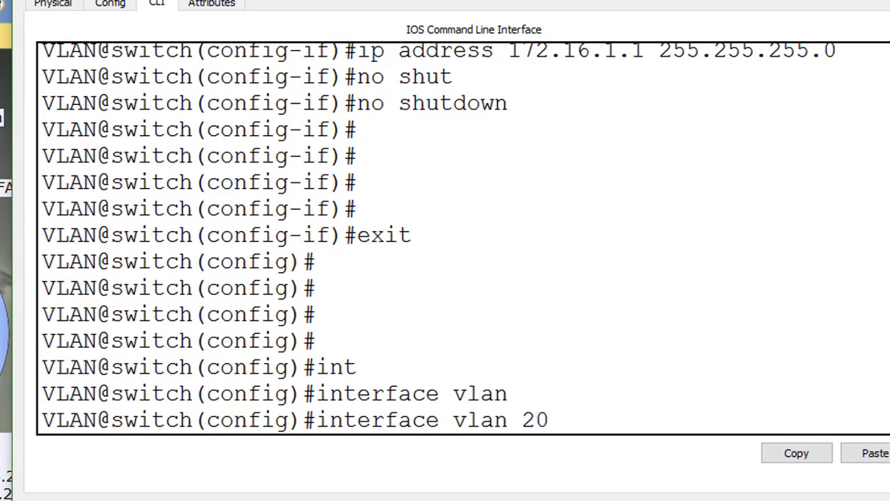
key("Return")
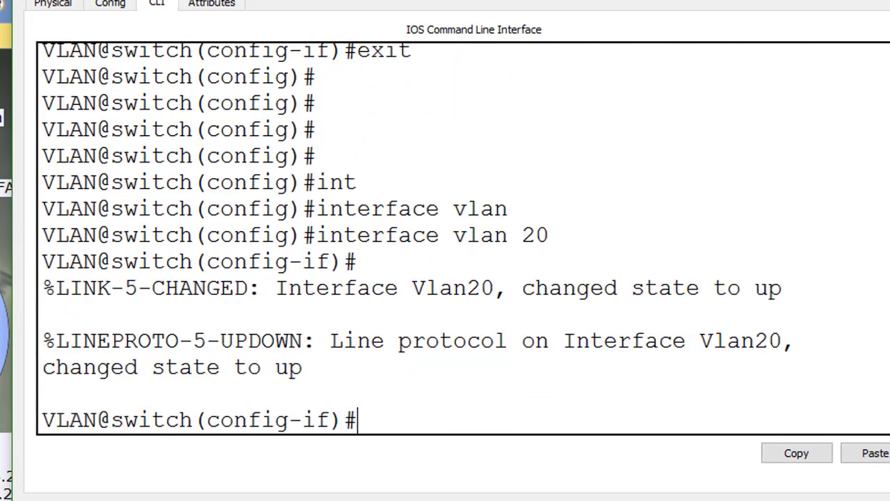
Step: Assign IP address 172.16.2.1 with subnet mask 255.255.255.0 to the VLAN 20 interface
type("ip add")
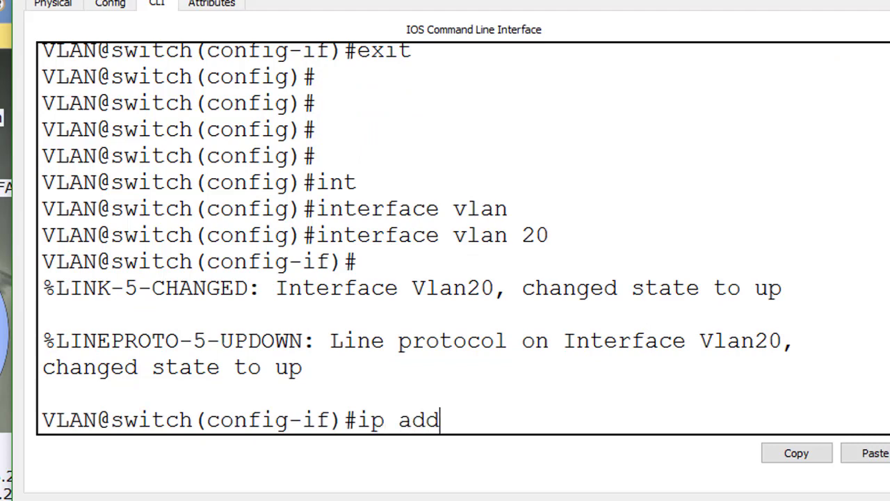
key("Tab")
type("172.")
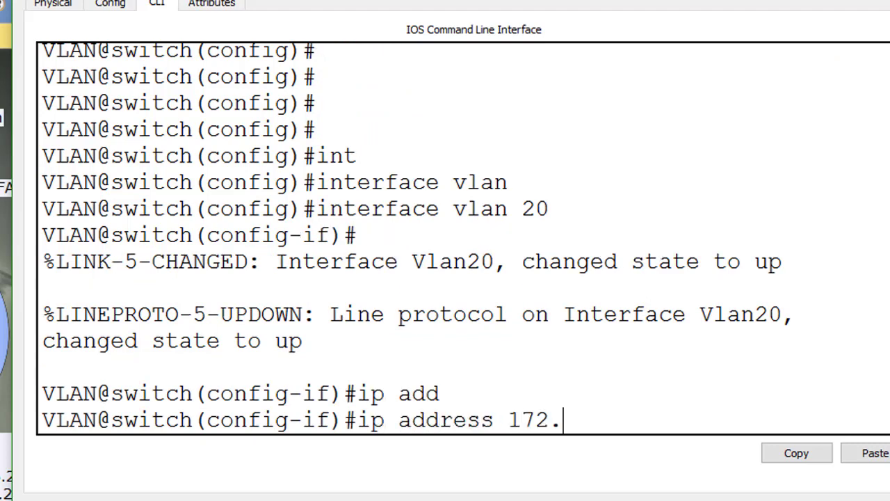
type("16")
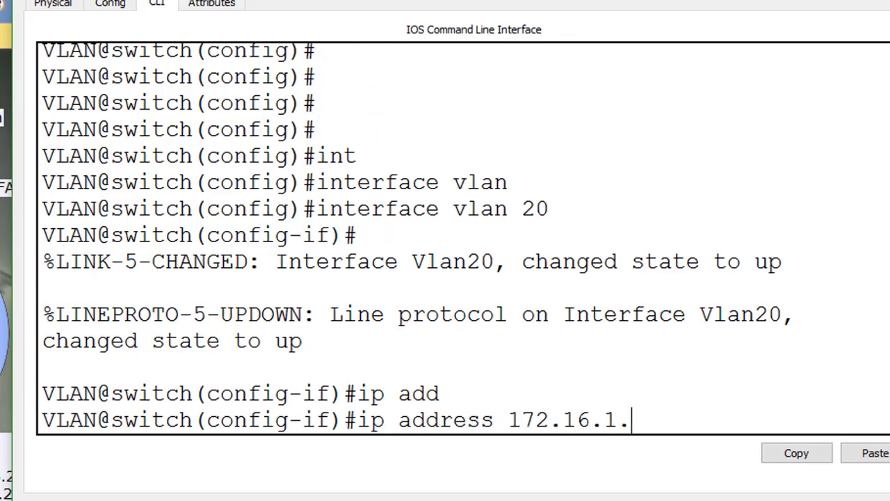
type(".2.1 255.255.255.0")
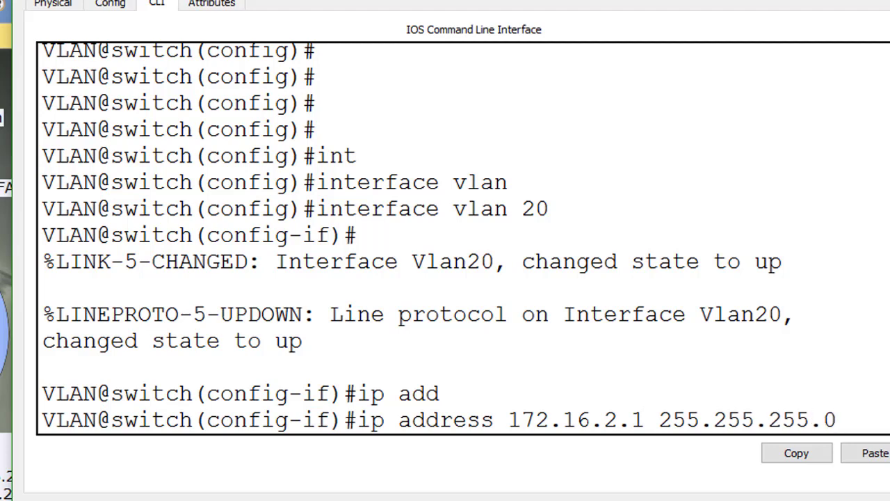
key("Return")
Step: Exit the VLAN 20 interface configuration and return to global configuration mode
type("exit")
key("Return")
key("Return")
key("Return")
key("Return")
key("Return")
key("Return")
key("Return")
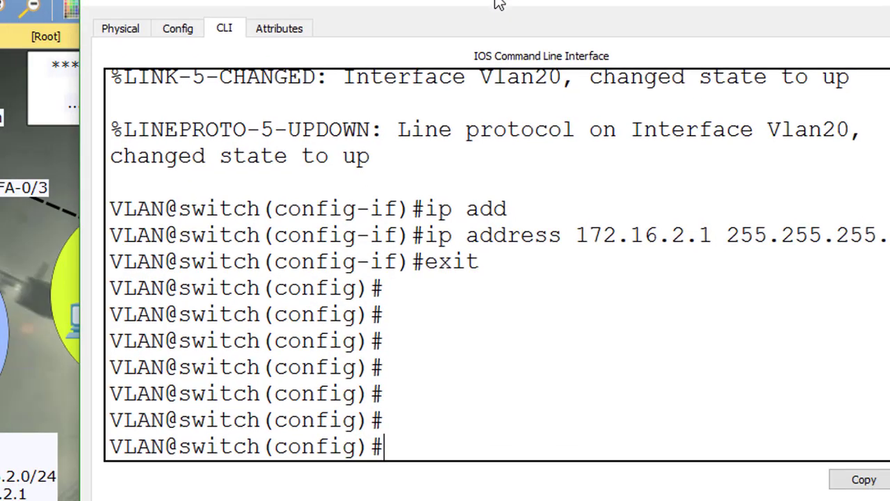
Step: Try to run the interface fastEthernet command with address 172.16.3.1 and mask 255.255.255.0 in global configuration mode
type("int")
key("Tab")
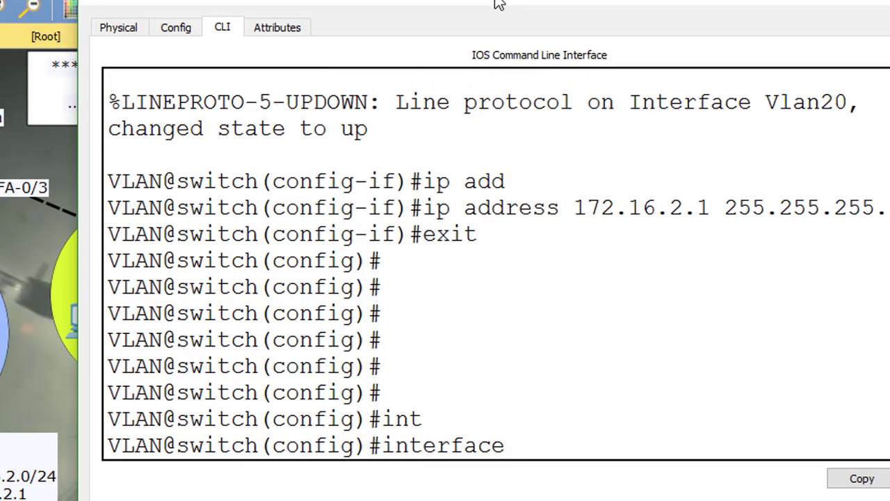
type("fas")
key("Tab")
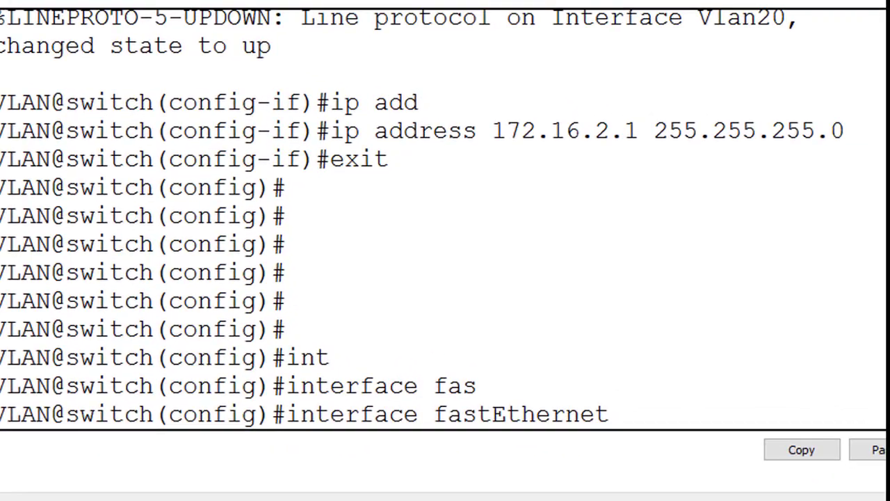
type("172.16")
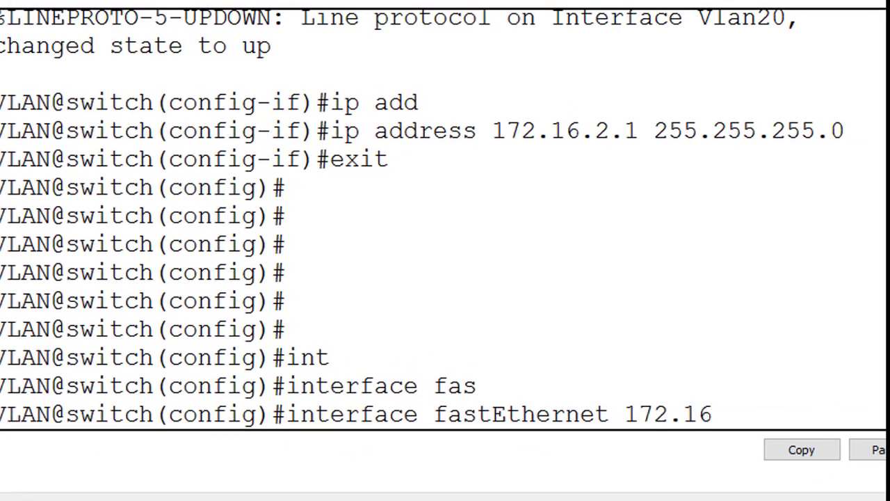
type(".3.1 ")
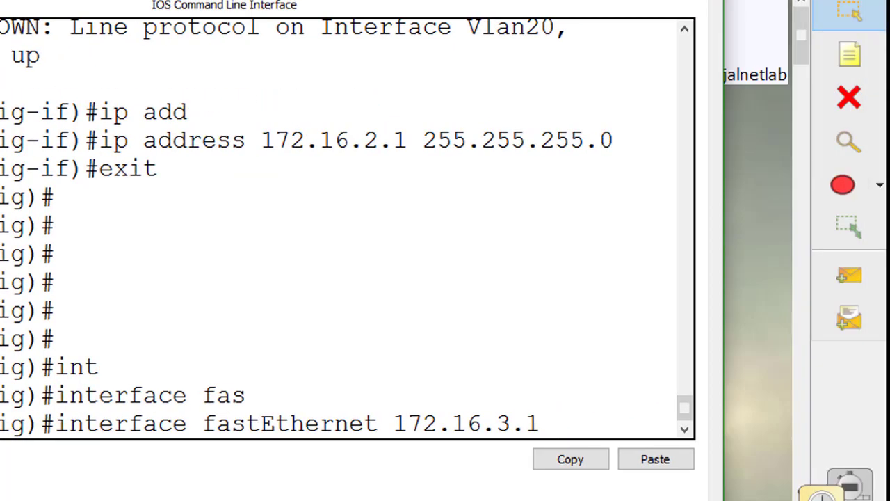
type("255.255.")
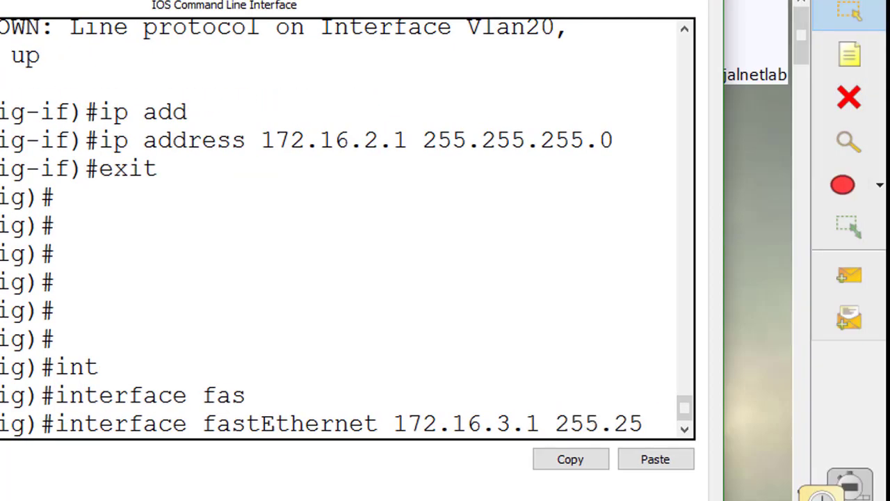
type("255.0")
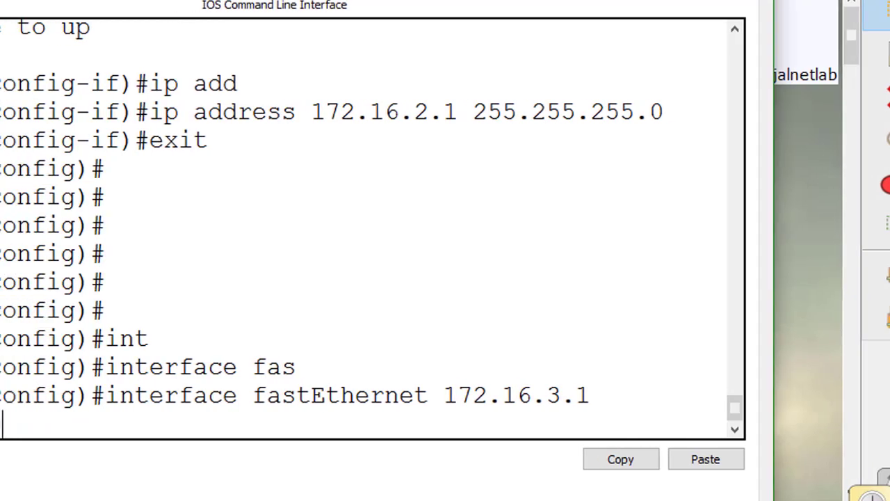
key("Return")
key("Return")
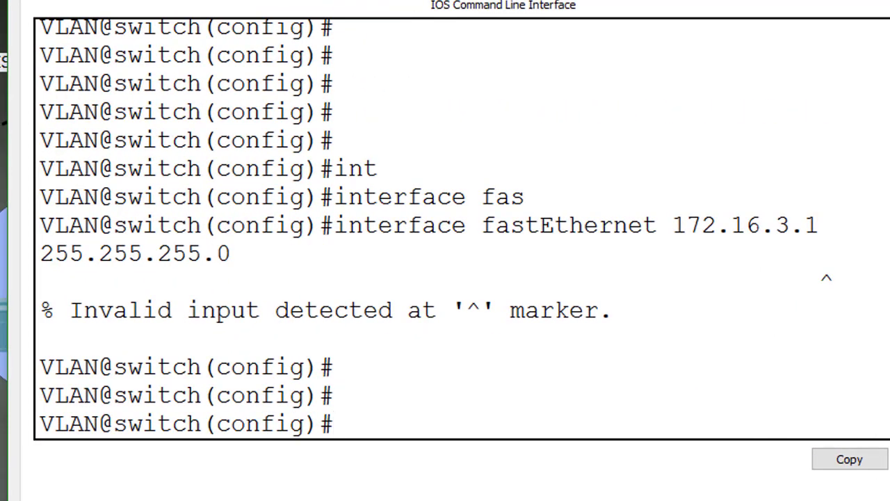
Step: Enter interface configuration mode for VLAN 30 from global configuration mode
type("int")
key("Tab")
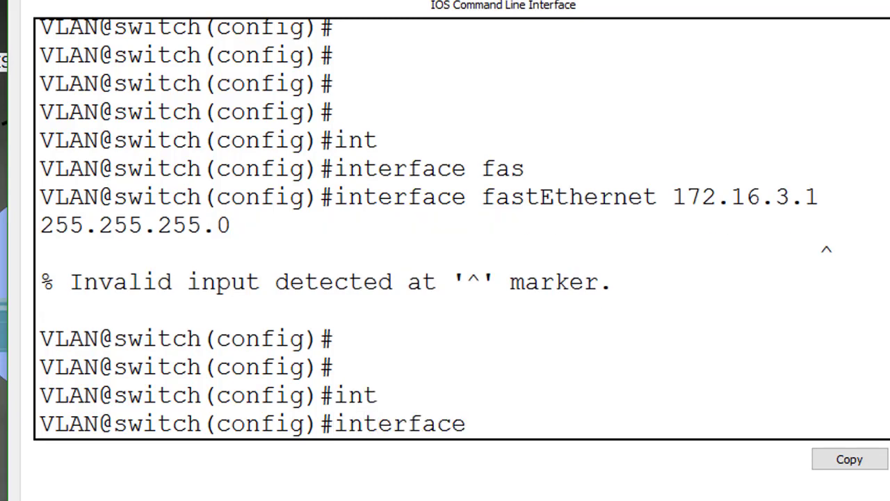
type("vla")
key("Tab")
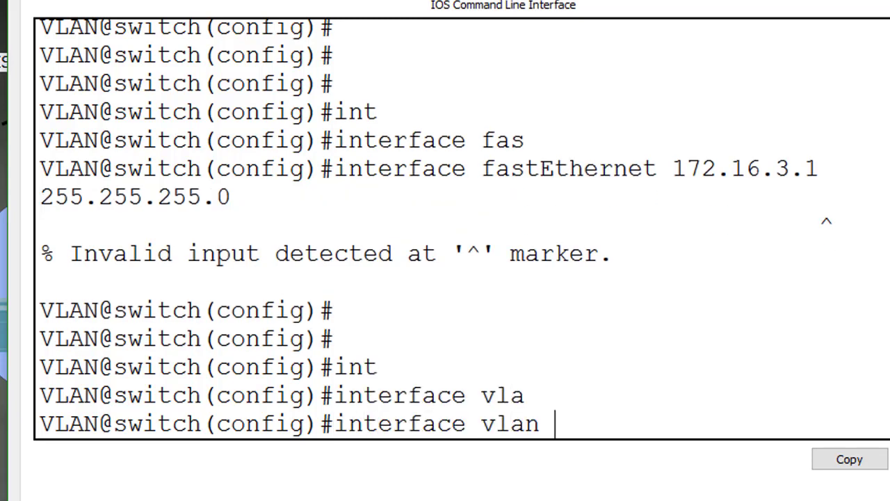
type("30")
key("Return")
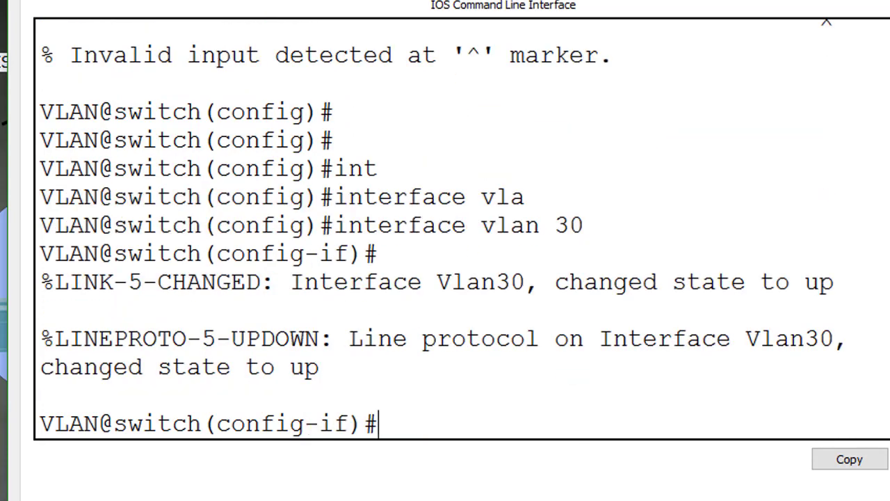
key("Return")
Step: Assign IP address 172.16.3.1 with subnet mask 255.255.255.0 to the VLAN 30 interface
type("ip add")
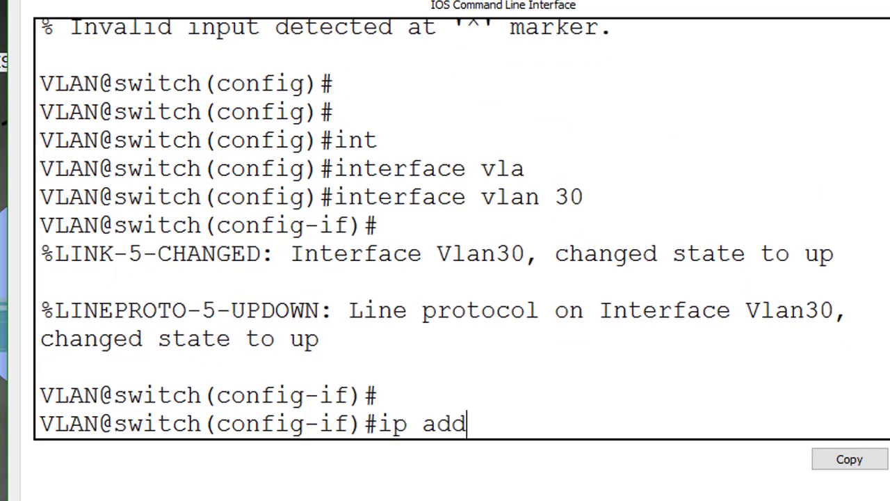
key("Tab")
type("172.")
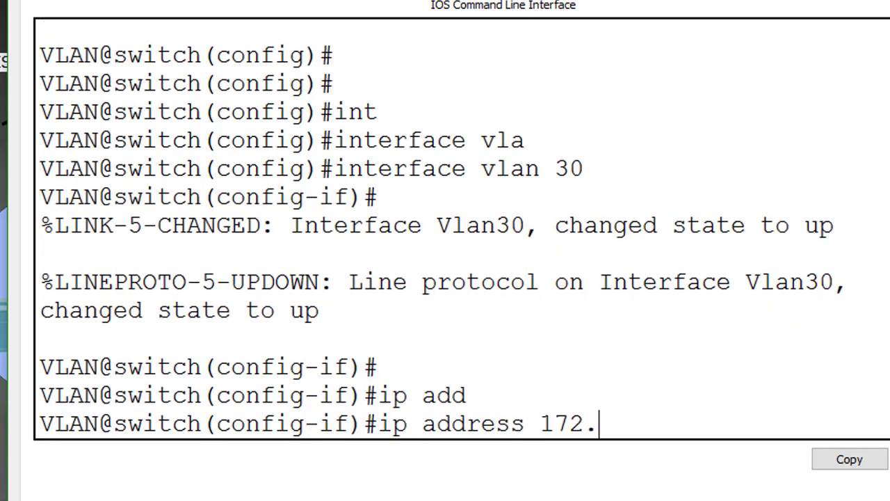
type("16.3.1")
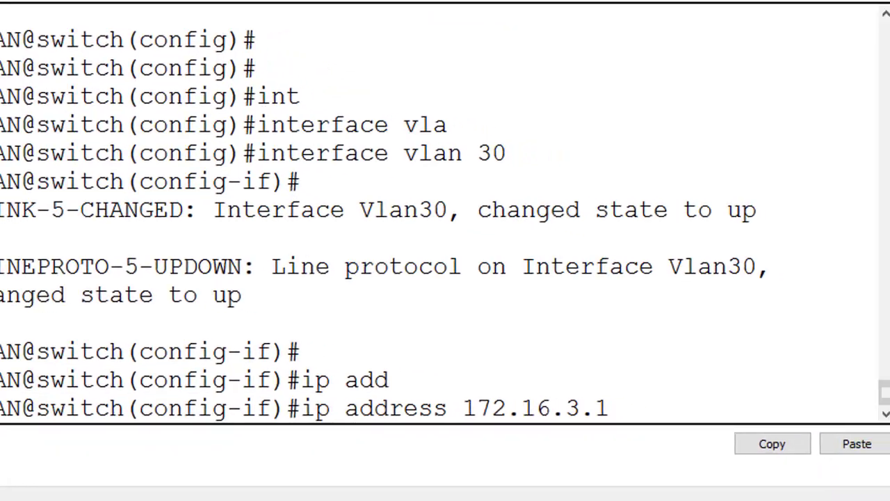
type(" 255.255.25")
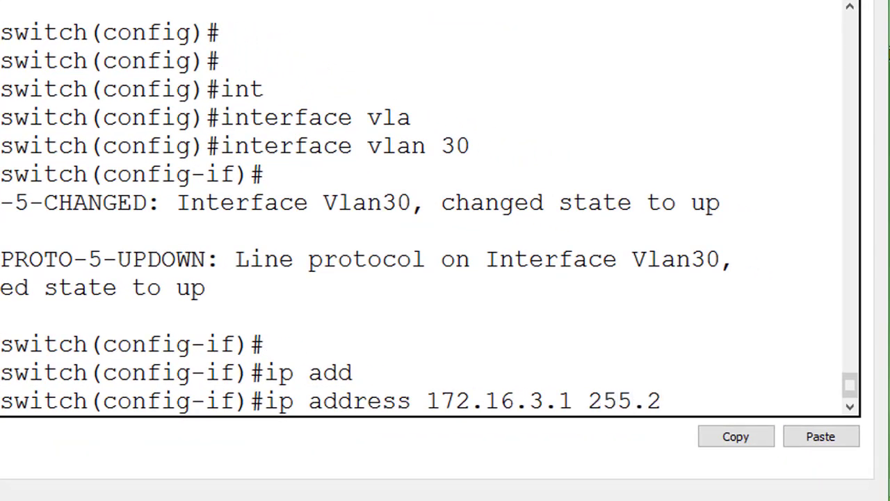
type("5.0")
key("Return")
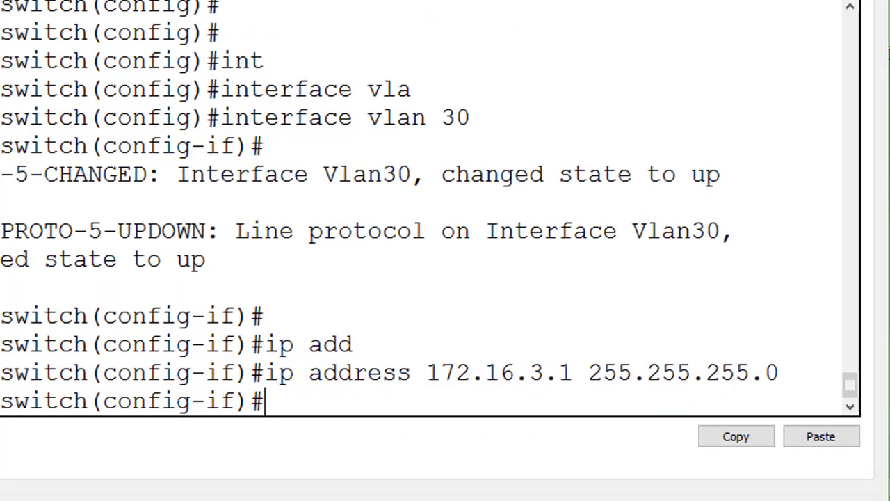
key("Return")
Step: Exit the VLAN 30 interface configuration and return to global configuration mode
type("ei")
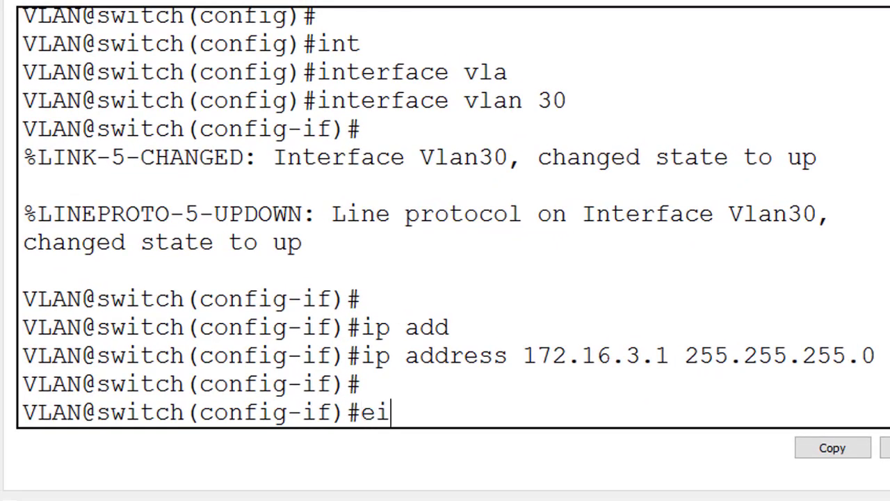
key("BackSpace")
type("exit")
key("Return")
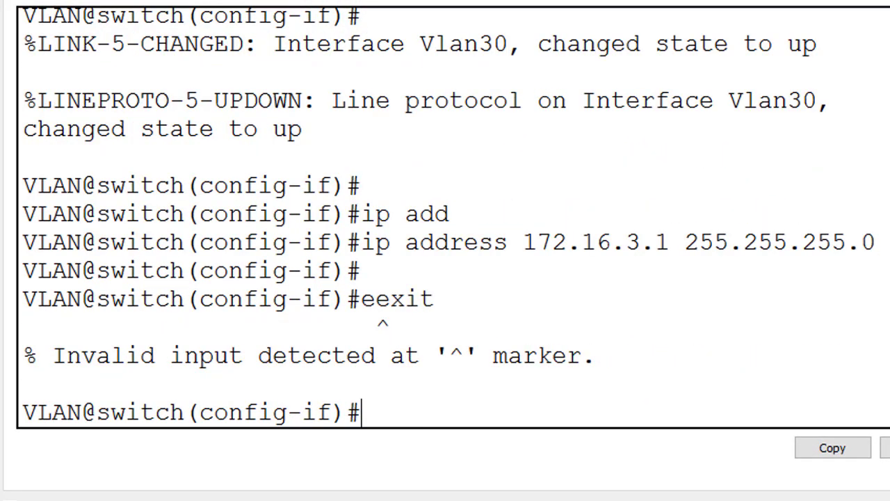
type("exit")
key("Return")
key("Return")
key("Return")
key("Return")
key("Return")
key("Return")
key("Return")
key("Return")
key("Return")
key("Return")
key("Return")
key("Return")
key("Return")
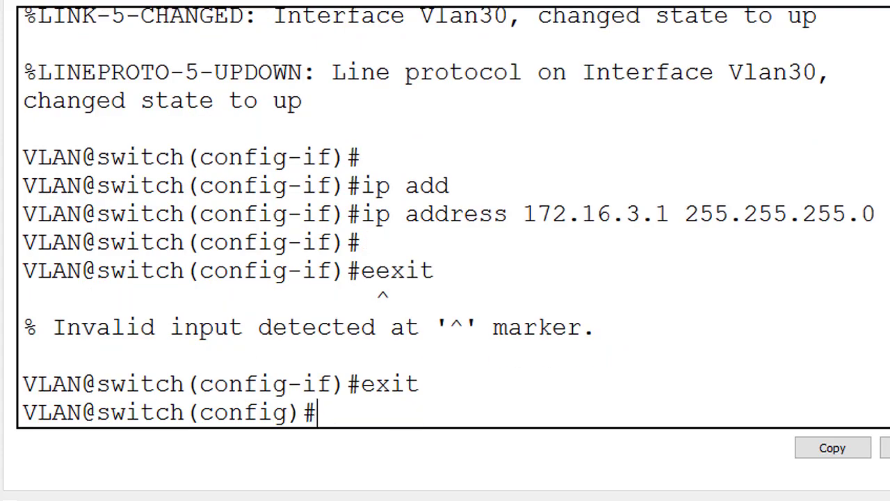
Step: Exit global configuration mode and return to the switch's privileged EXEC prompt
type("exit")
key("Return")
key("Return")
key("Return")
key("Return")
key("Return")
key("Return")
key("Return")
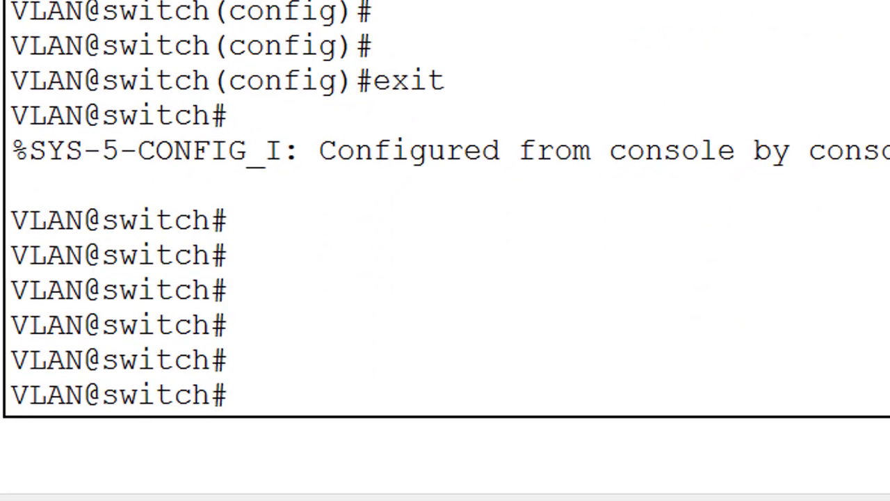
type("int")
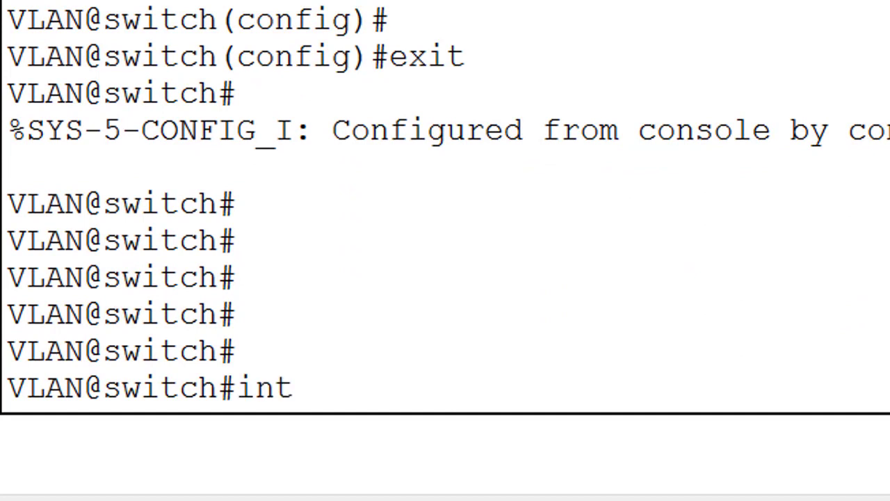
key("BackSpace")
key("BackSpace")
type("p")
key("Tab")
key("BackSpace")
key("BackSpace")
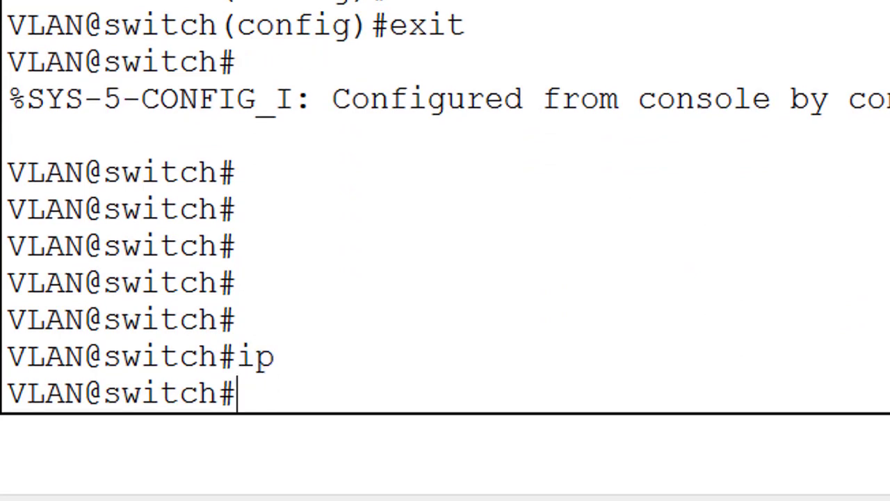
Step: Run show ip interface brief to list the switch's interfaces and their IP addresses
type("sh")
key("Tab")
type("ip")
key("Tab")
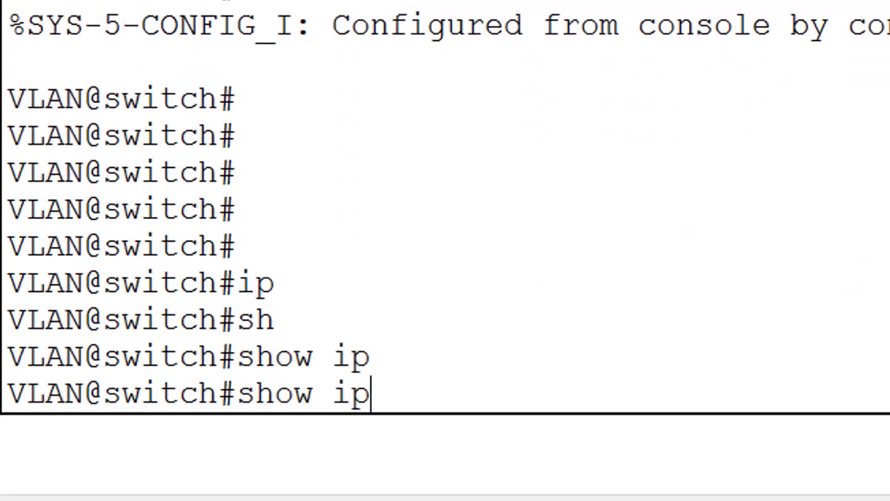
type("int")
key("Tab")
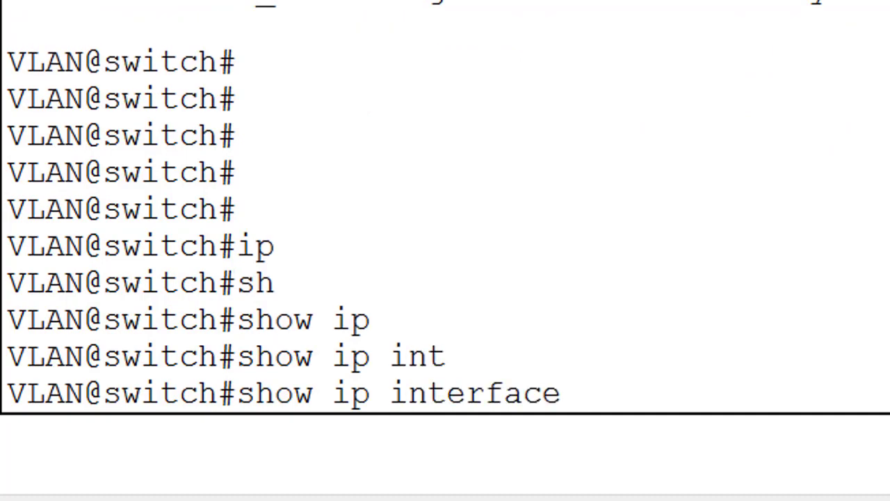
type("br")
key("Tab")
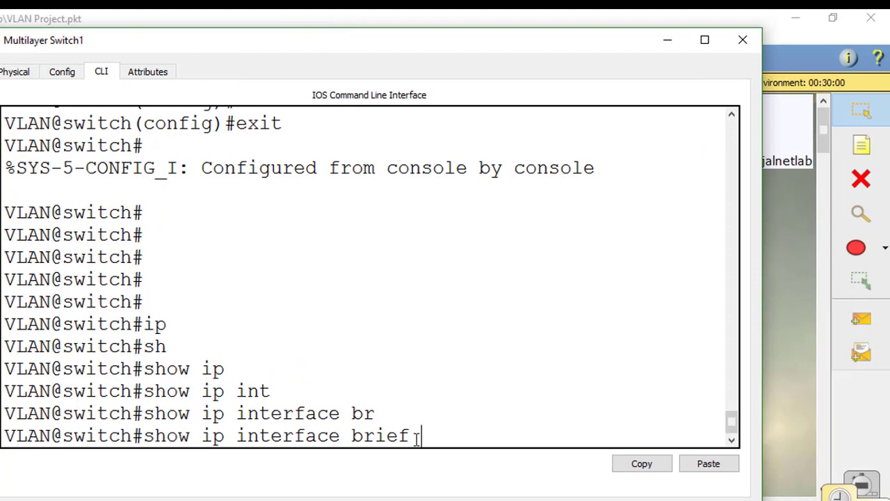
left_click_drag(415, 435, 143, 434)
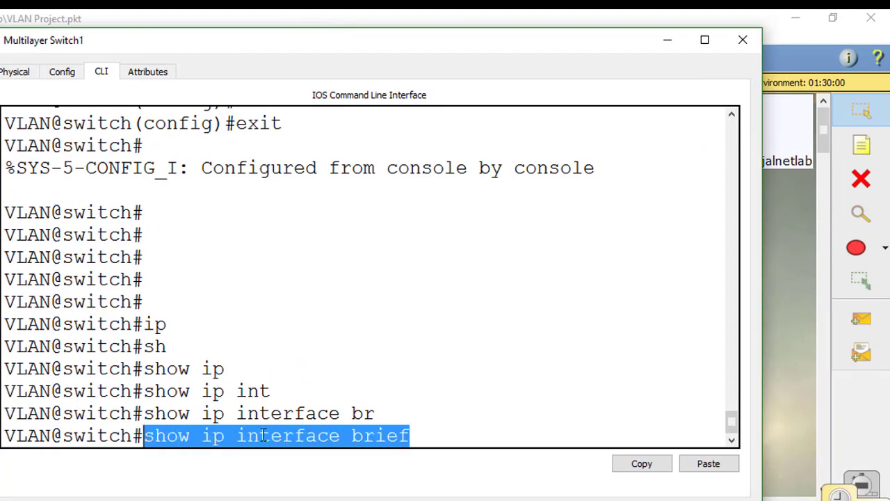
left_click(424, 435)
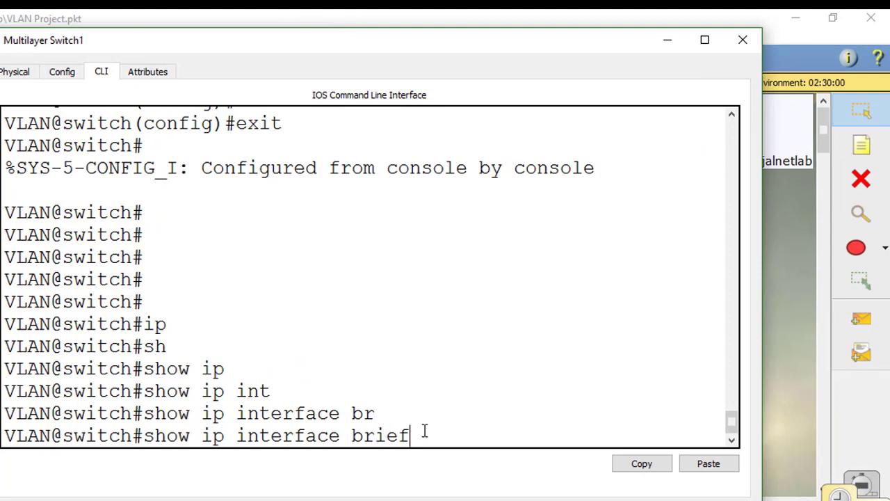
key("Return")
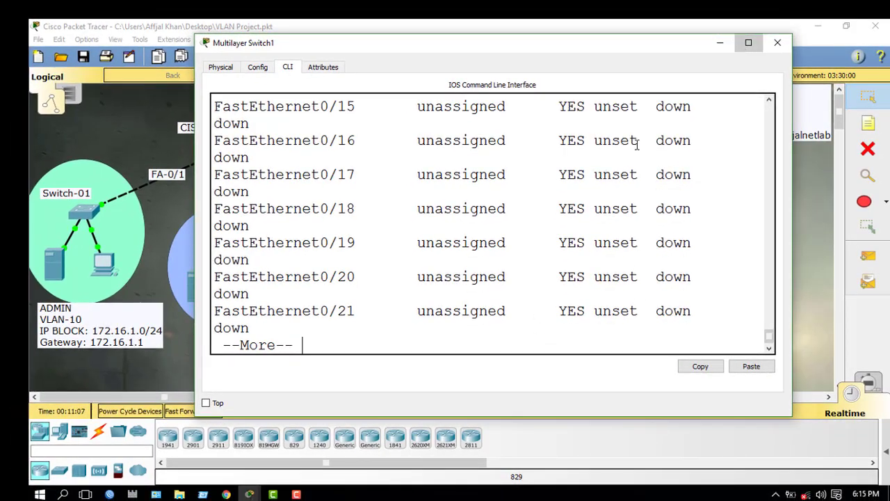
Step: Page through to the end of the interface listing and examine the IP addresses of VLAN 10, VLAN 20 and VLAN 30
key("super+Up")
key("Return")
key("space")
key("Return")
key("Return")
key("Return")
key("Return")
key("Return")
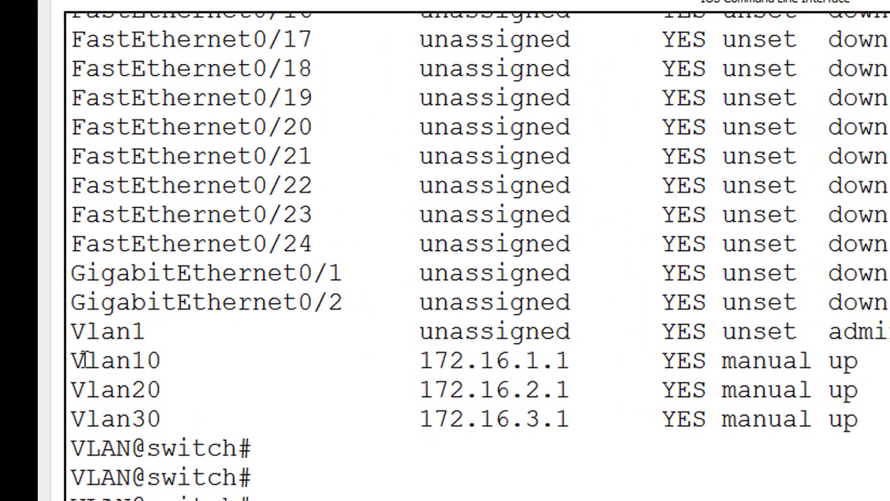
left_click_drag(78, 360, 163, 359)
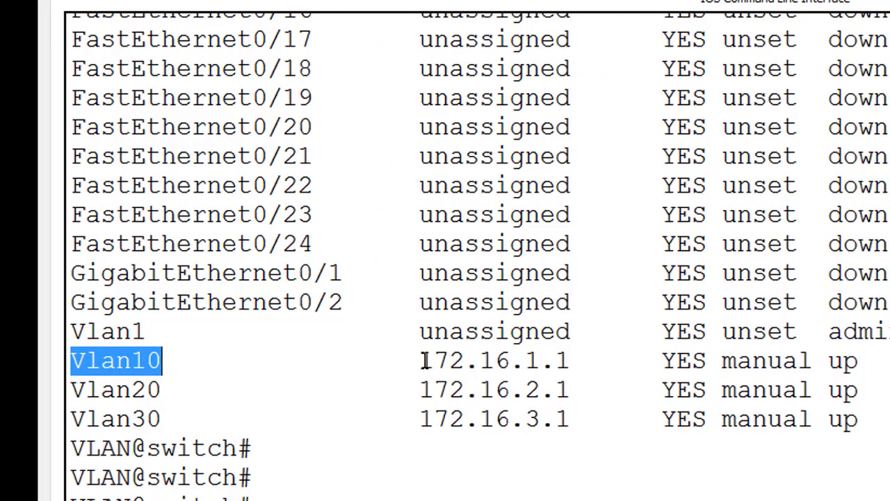
left_click_drag(431, 360, 571, 359)
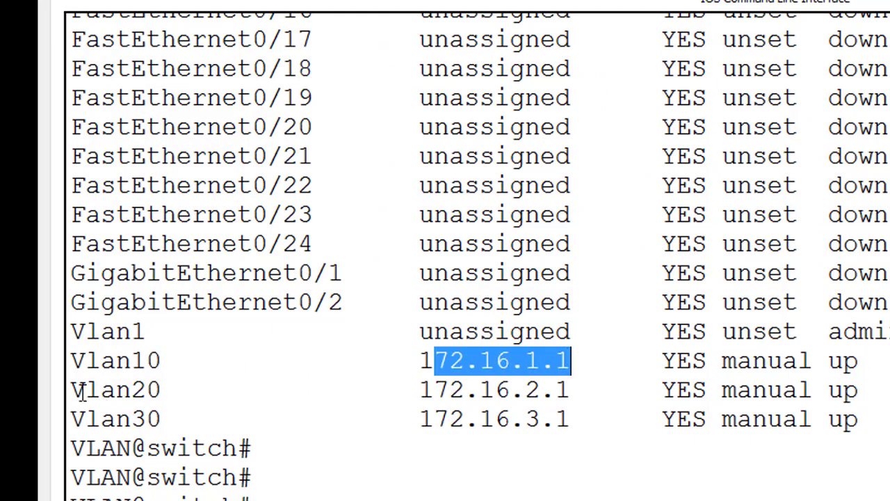
left_click_drag(87, 390, 153, 391)
left_click_drag(531, 389, 578, 390)
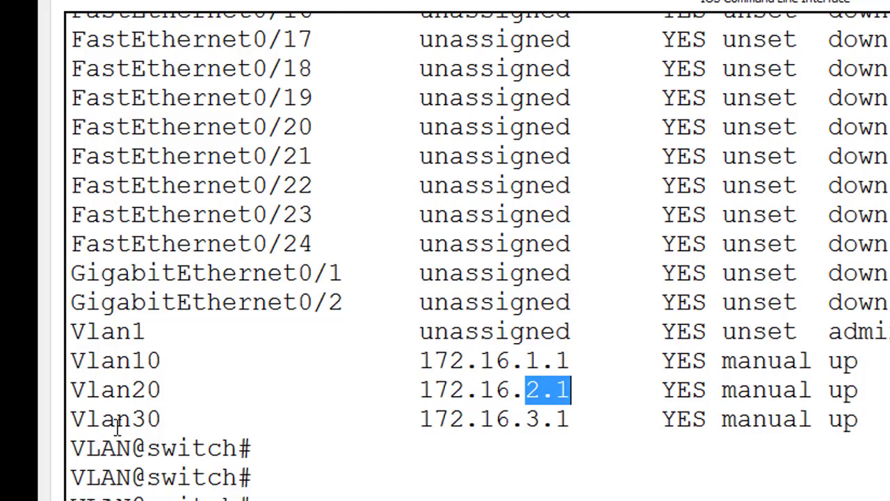
left_click_drag(113, 420, 180, 418)
left_click_drag(71, 417, 586, 417)
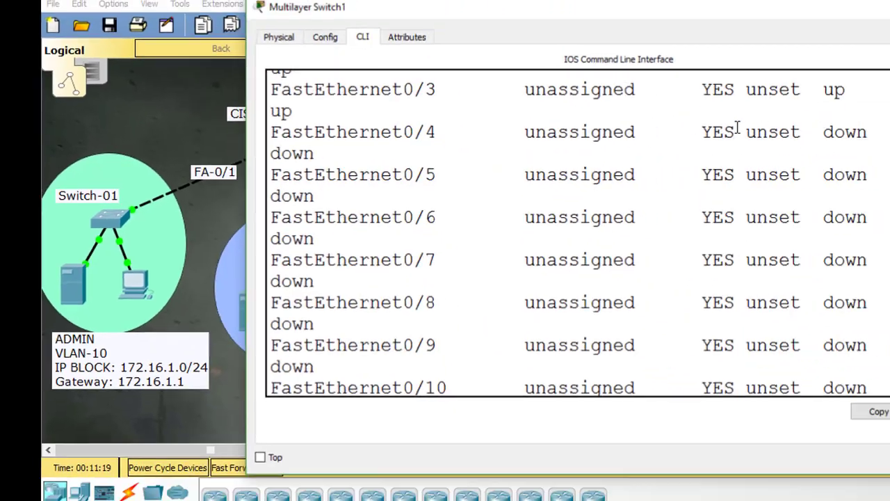
Step: Enter global configuration mode with configure terminal on the layer-3 switch
scroll(570, 292, "down", 15)
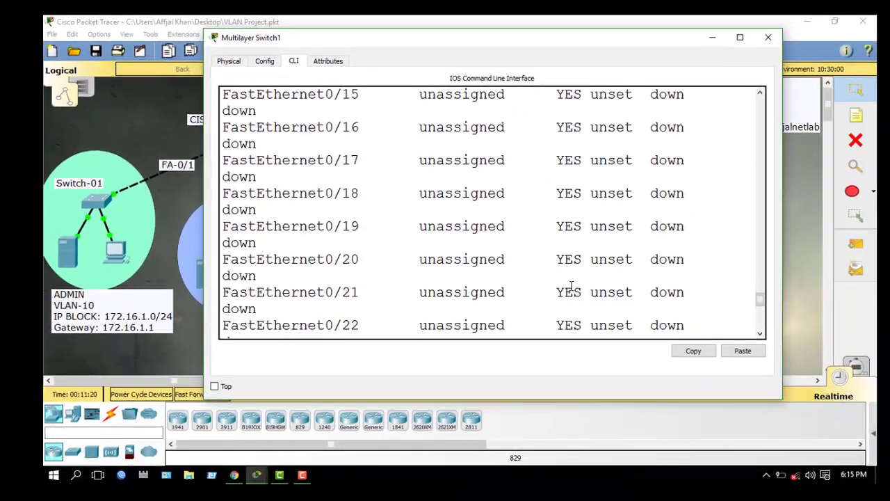
left_click(350, 314)
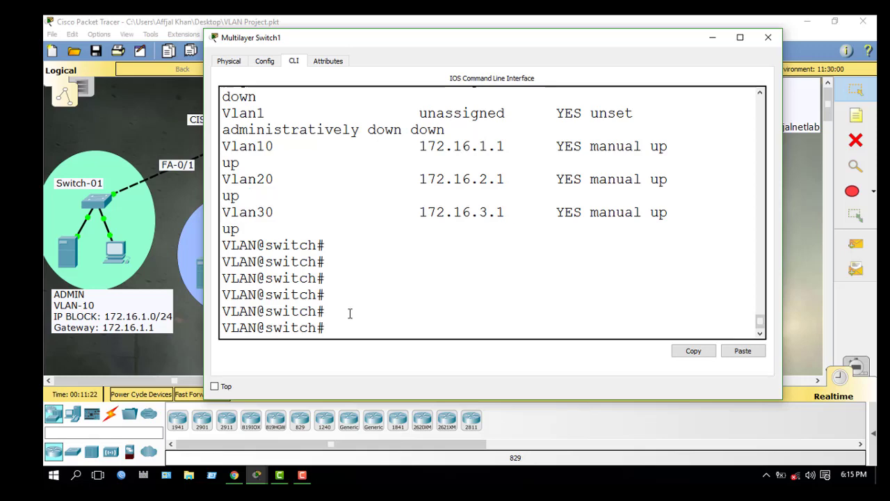
type("conf")
key("Tab")
type("t")
key("Tab")
key("Return")
key("Return")
key("Return")
key("Return")
key("Return")
key("Return")
key("Return")
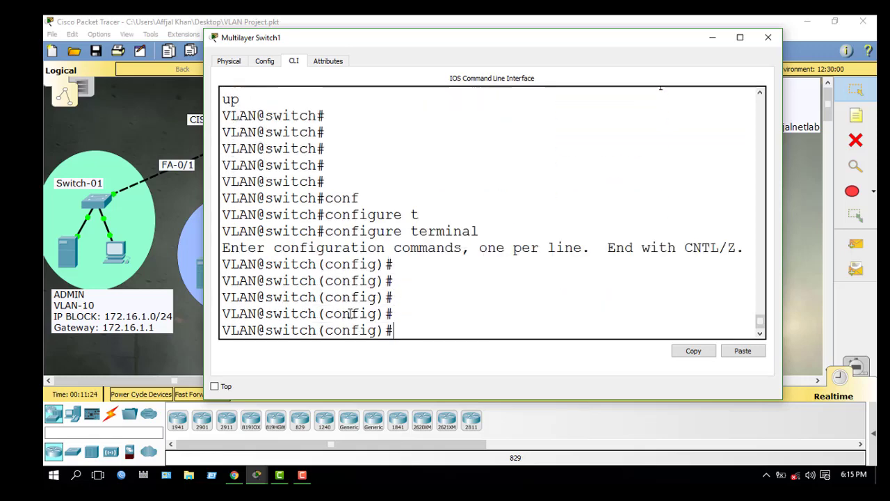
Step: Review the IP address and default gateway of PC2 in the ADMIN VLAN-10 network
left_click(712, 37)
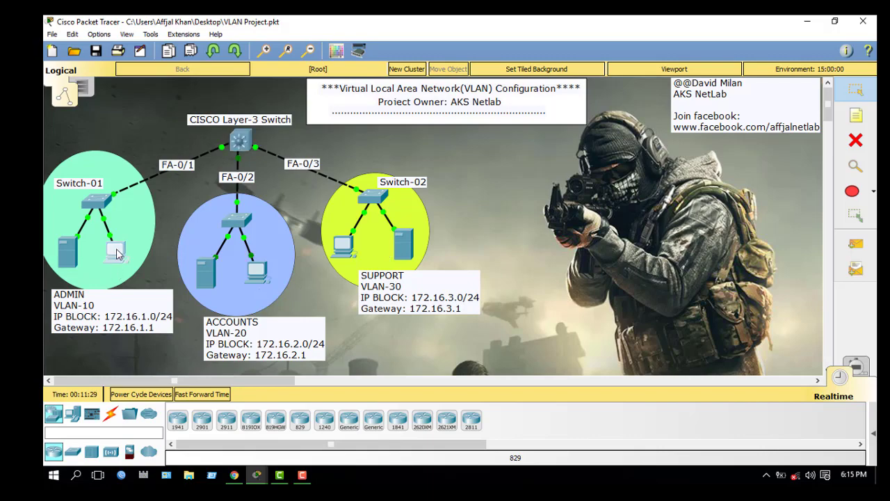
left_click(75, 260)
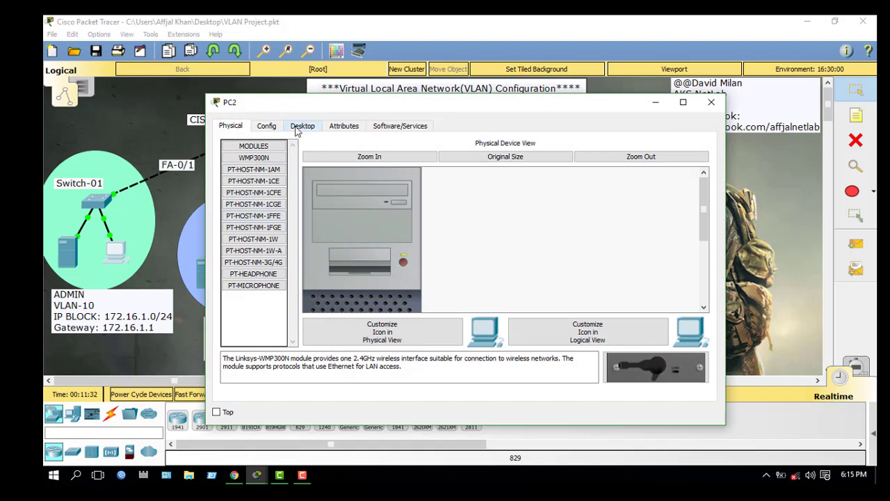
left_click(303, 125)
left_click(277, 212)
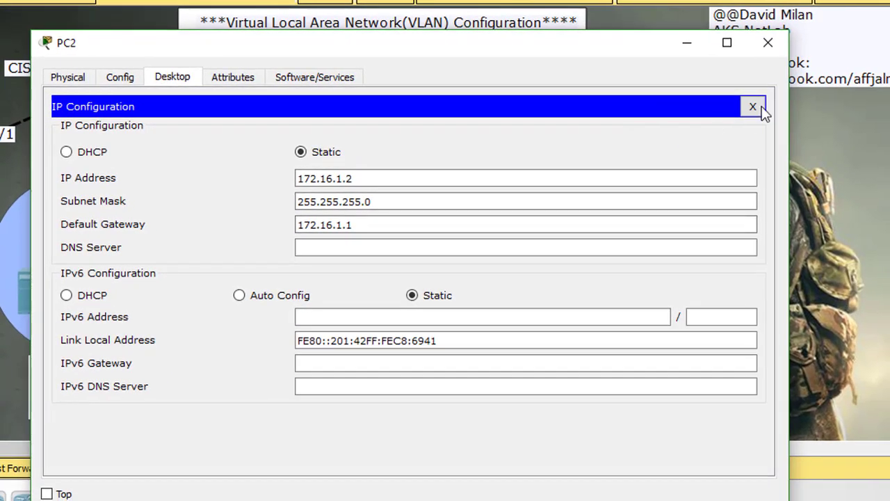
left_click(754, 110)
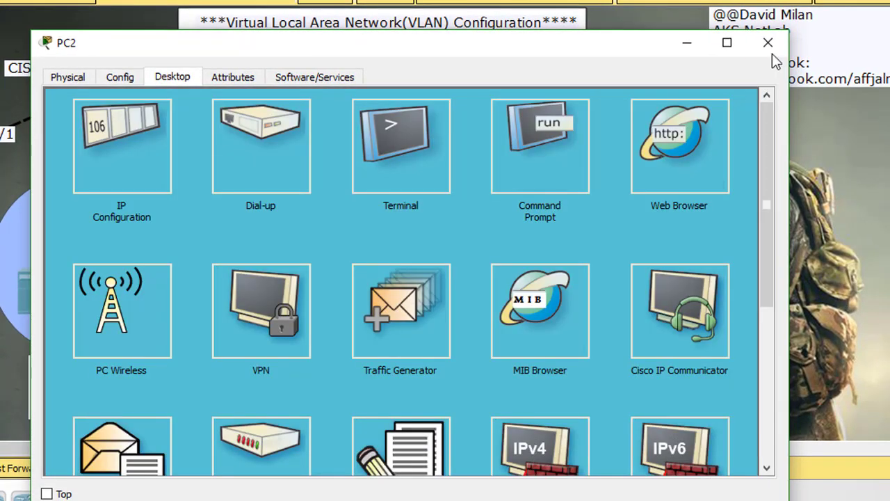
left_click(115, 171)
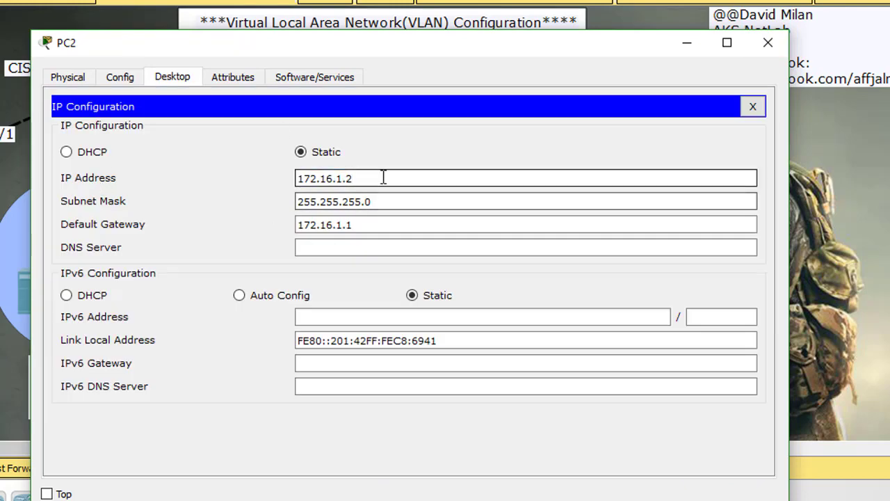
left_click(372, 228)
left_click(767, 43)
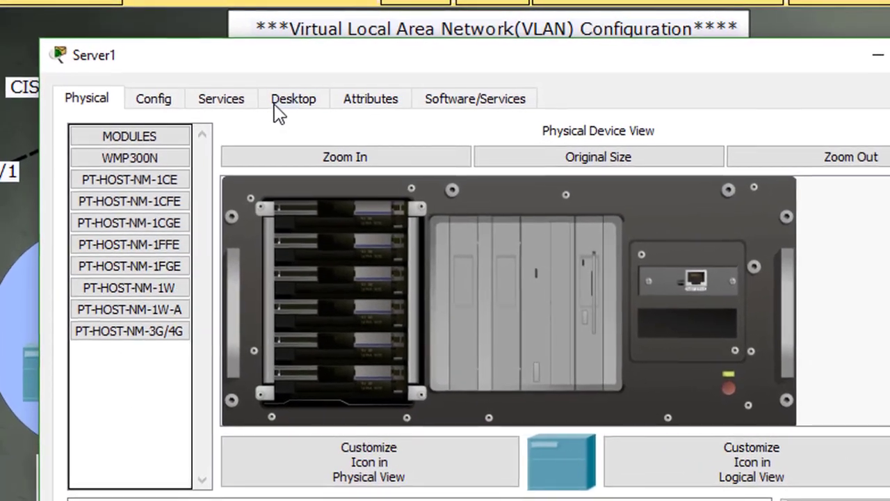
Step: Review the IP configuration of Server1 and of the PC in the ACCOUNTS VLAN-20 network
left_click(274, 111)
left_click(148, 221)
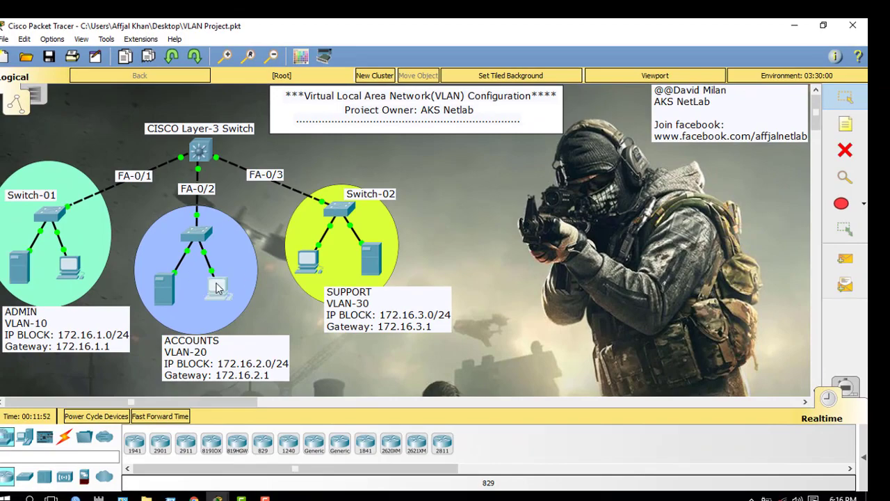
left_click(217, 289)
left_click(223, 189)
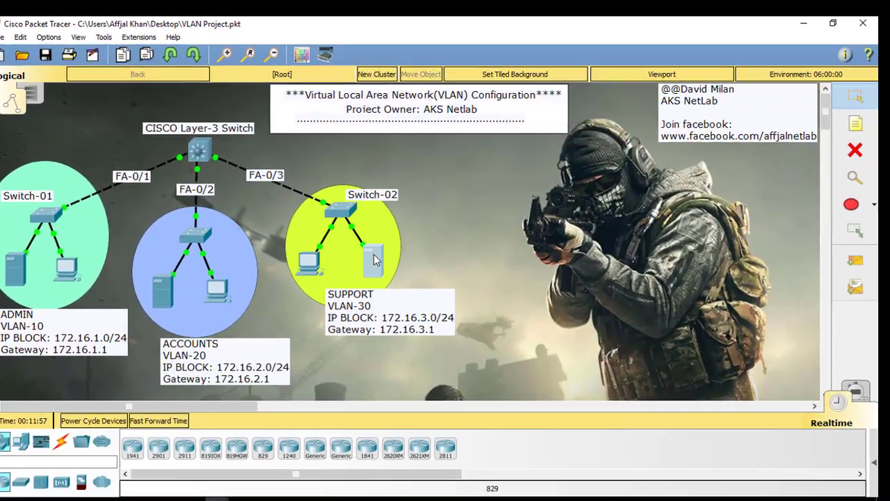
Step: Review the IP configuration of Server2 in the SUPPORT VLAN-30 network
left_click(410, 257)
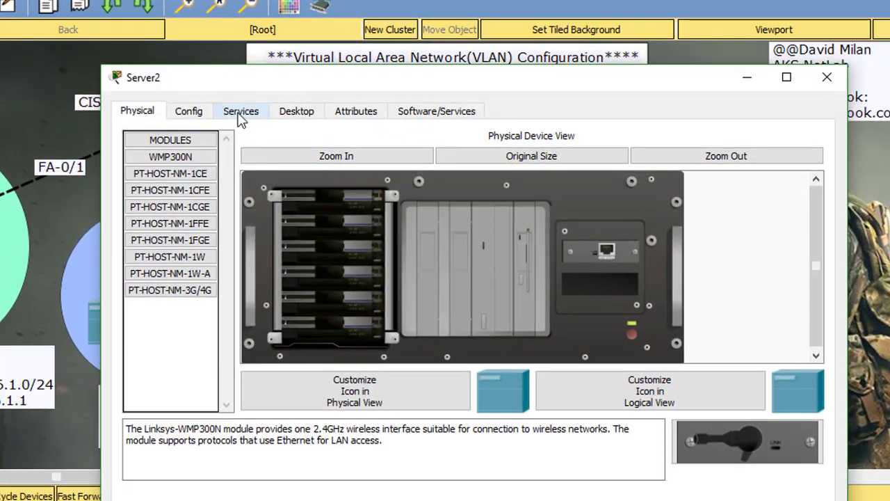
left_click(289, 119)
left_click(218, 189)
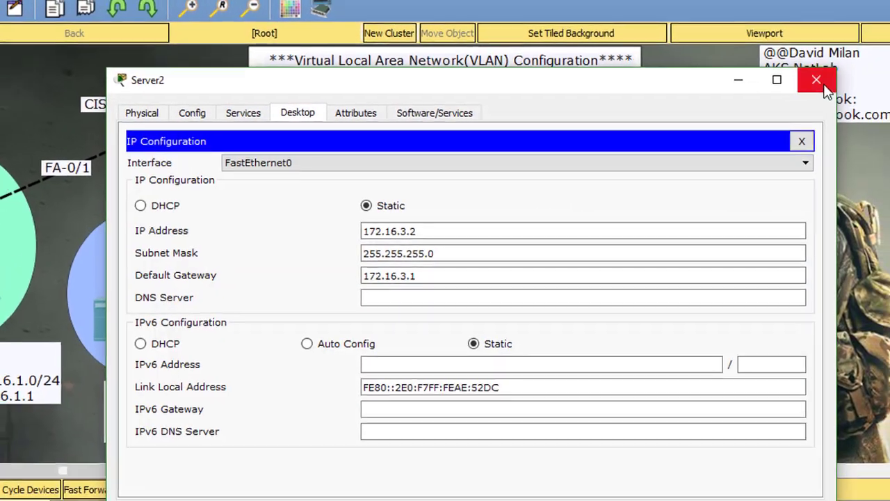
left_click(827, 77)
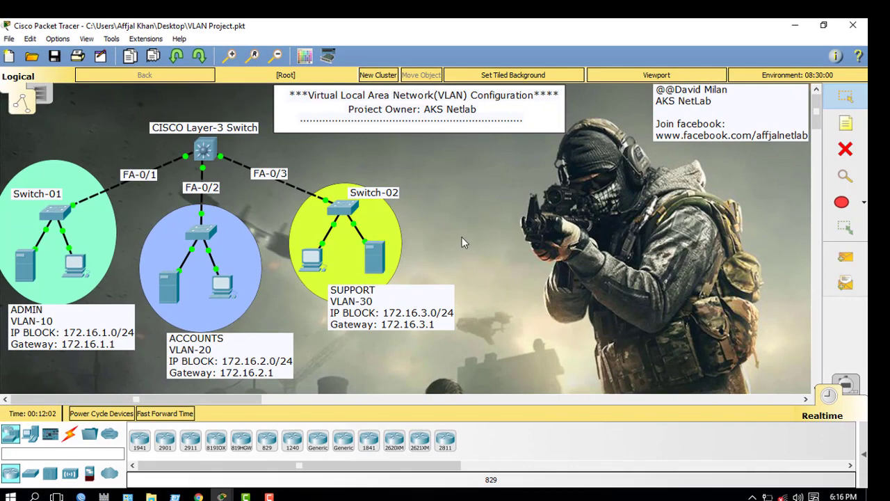
Step: Reopen the layer-3 switch's CLI and exit global configuration mode to the privileged EXEC prompt
left_click(203, 149)
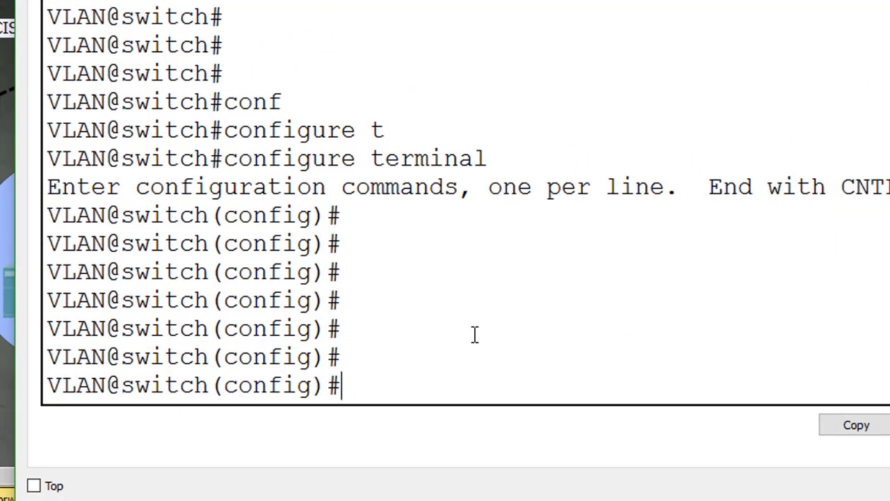
type("exit")
key("Return")
key("Return")
key("Return")
key("Return")
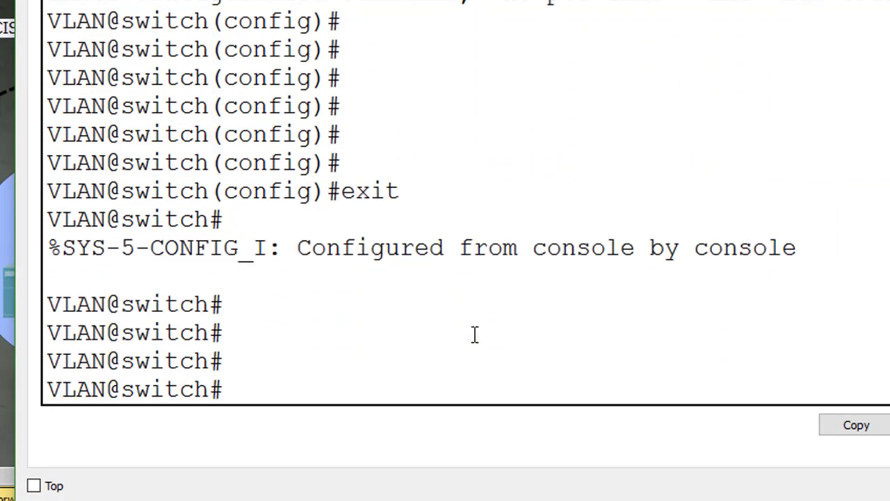
Step: Save the switch's configuration with copy running-config startup-config, accepting the default destination filename
type("copy")
key("Tab")
type("run")
key("Tab")
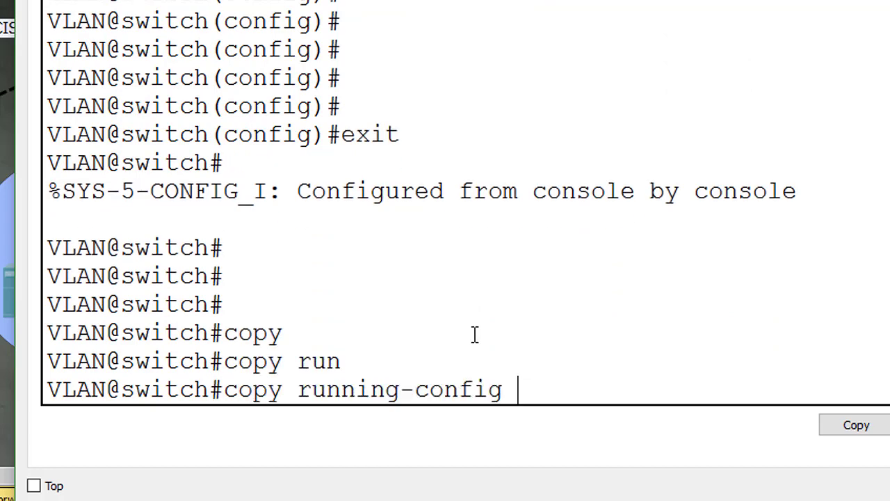
type("star")
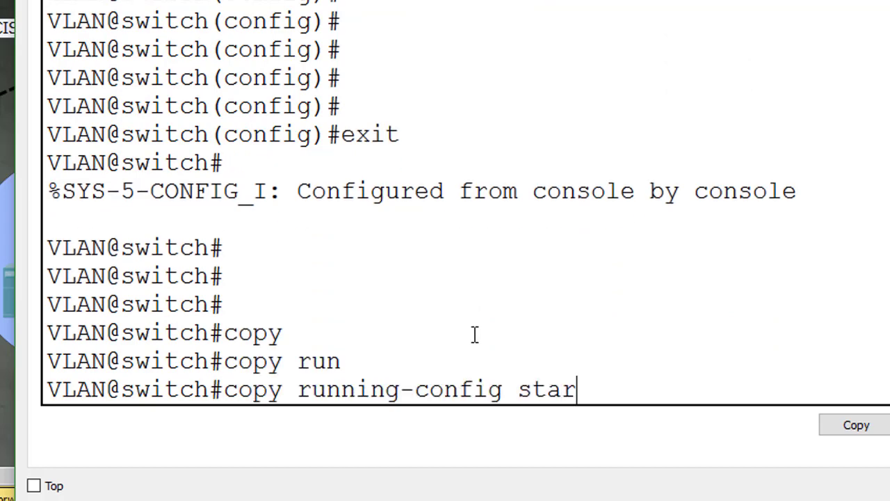
key("Tab")
key("Return")
key("Return")
key("Return")
key("Return")
key("Return")
key("Return")
key("Return")
key("Return")
key("Return")
key("Return")
key("Return")
key("Return")
key("Return")
key("Return")
key("Return")
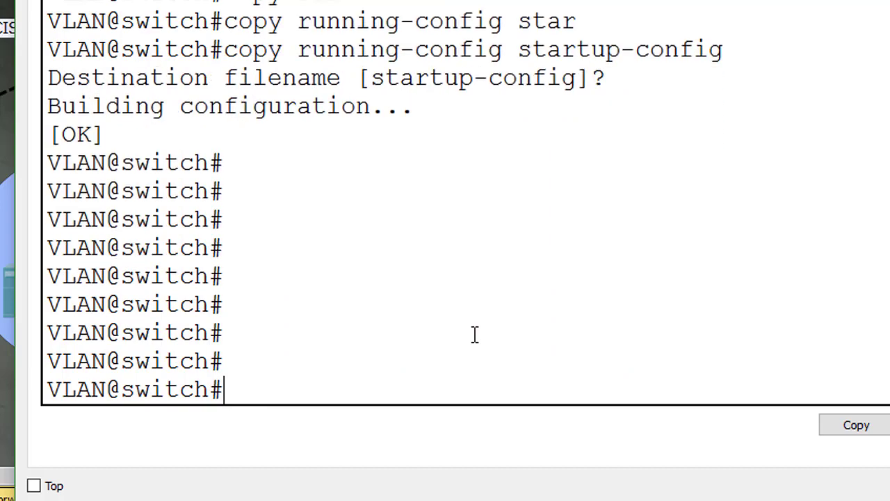
Step: Exit the privileged EXEC session on the switch and close its configuration window
type("e")
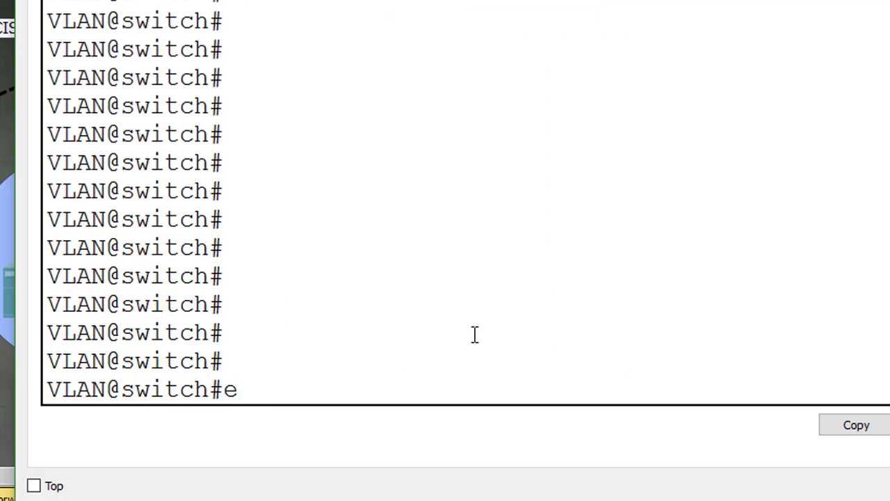
type("xi")
type("t")
key("Return")
key("Return")
key("Return")
key("Return")
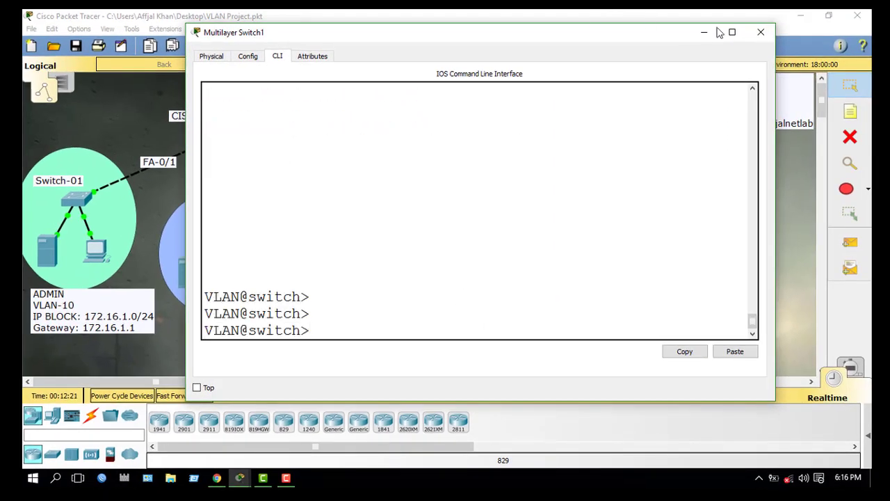
left_click(760, 32)
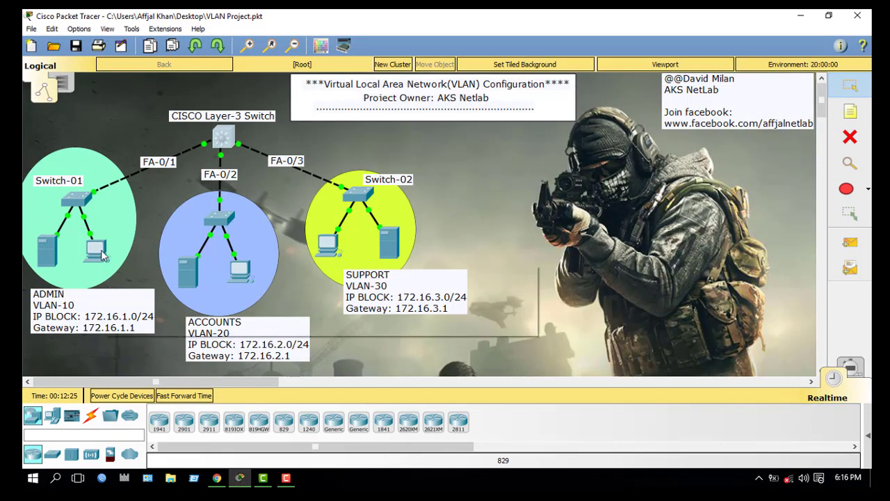
Step: Reopen the layer-3 switch's CLI in a wider window and enter privileged EXEC mode with enable
left_click(230, 142)
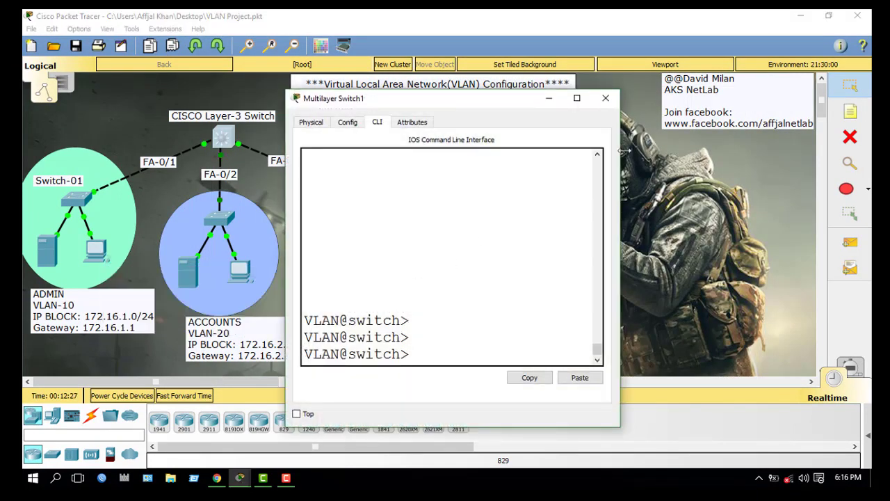
left_click_drag(611, 203, 841, 194)
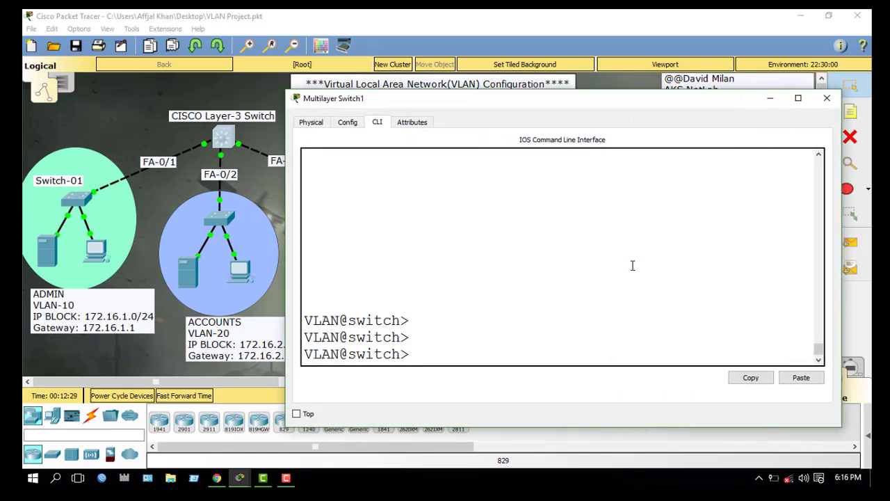
key("BackSpace")
key("BackSpace")
type("con")
key("BackSpace")
key("BackSpace")
key("BackSpace")
type("en")
key("Tab")
key("Return")
key("Return")
key("Return")
key("Return")
key("Return")
key("Return")
key("Return")
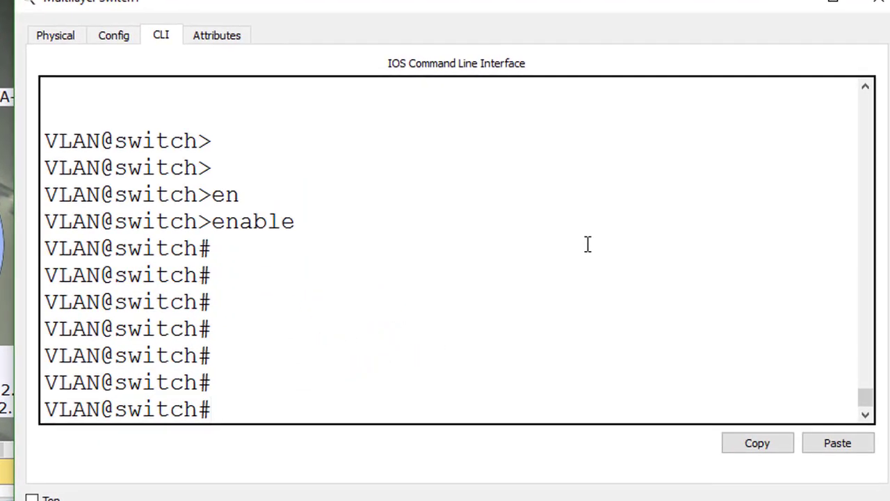
Step: Copy the IP address of the ADMIN network's PC from its IP configuration
left_click(787, 8)
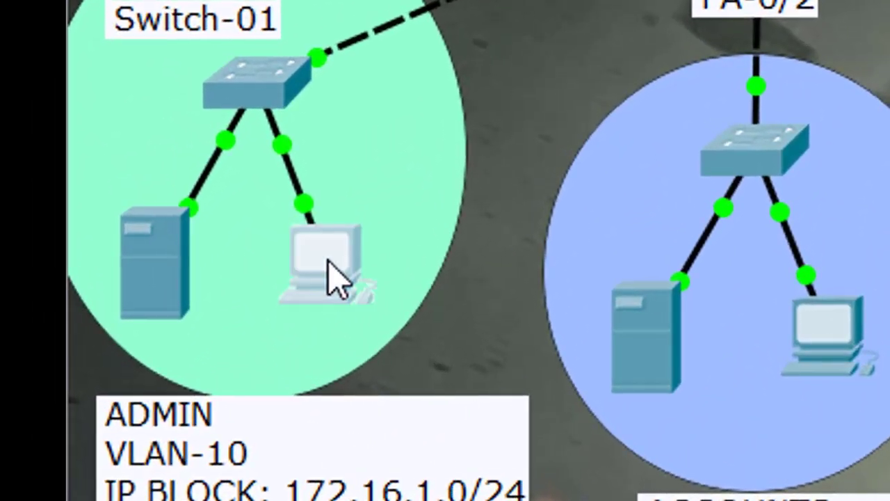
left_click(164, 265)
left_click(162, 167)
left_click_drag(411, 204, 288, 205)
key("super+c")
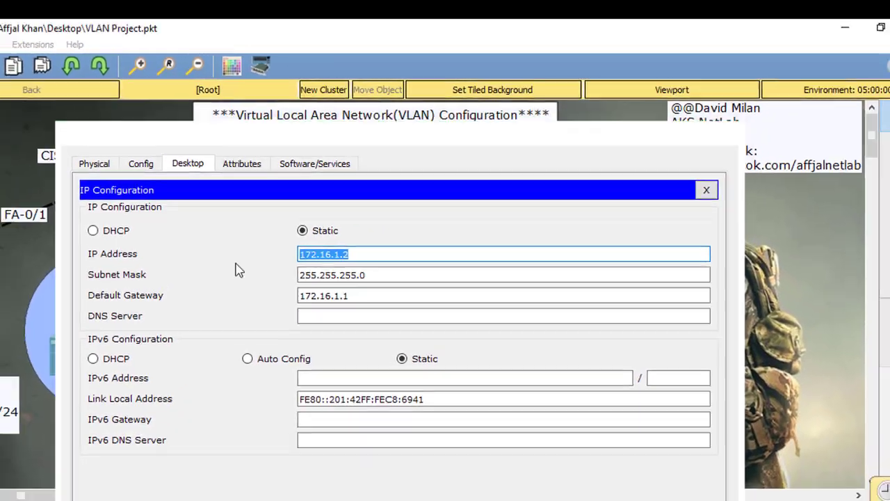
left_click(760, 128)
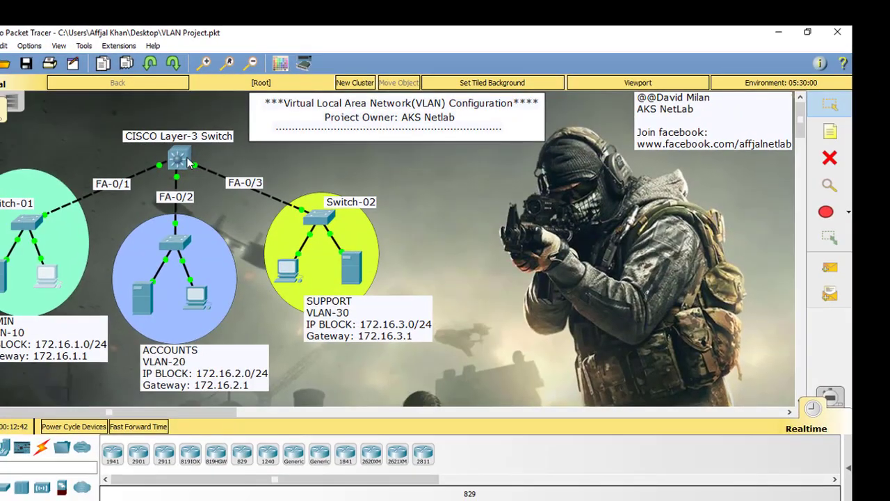
Step: Ping the ADMIN PC at 172.16.1.2 twice from the layer-3 switch's CLI and check the success rate
left_click(79, 185)
type("ping")
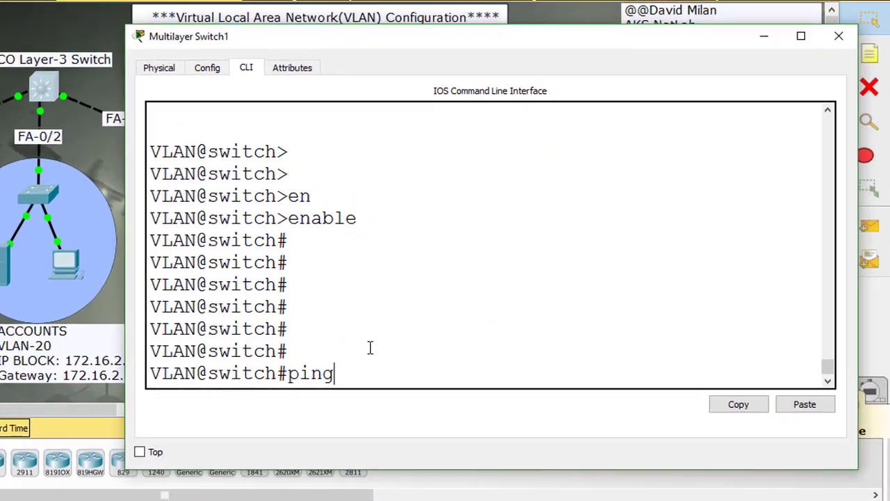
type(" 172.16.1")
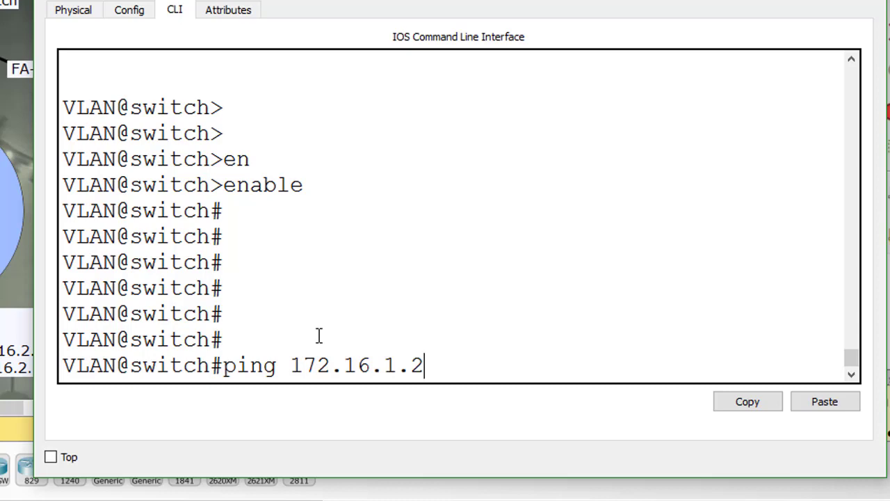
type(".2")
key("Return")
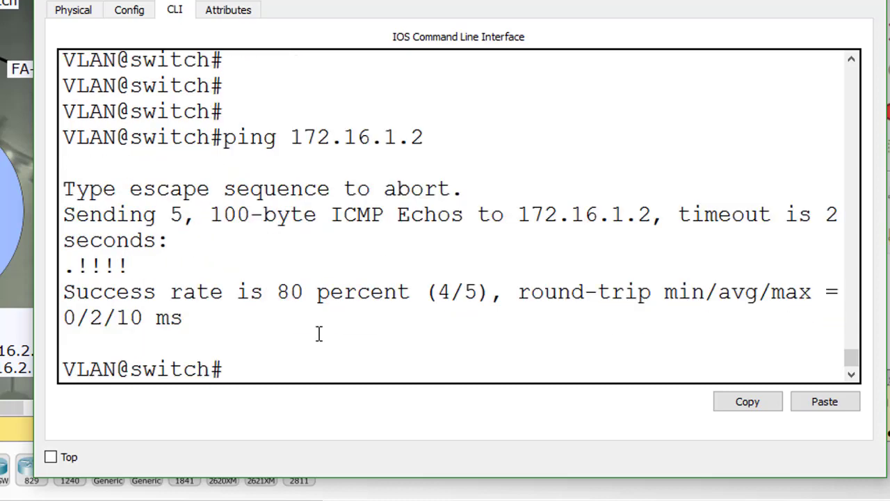
key("Up")
key("Return")
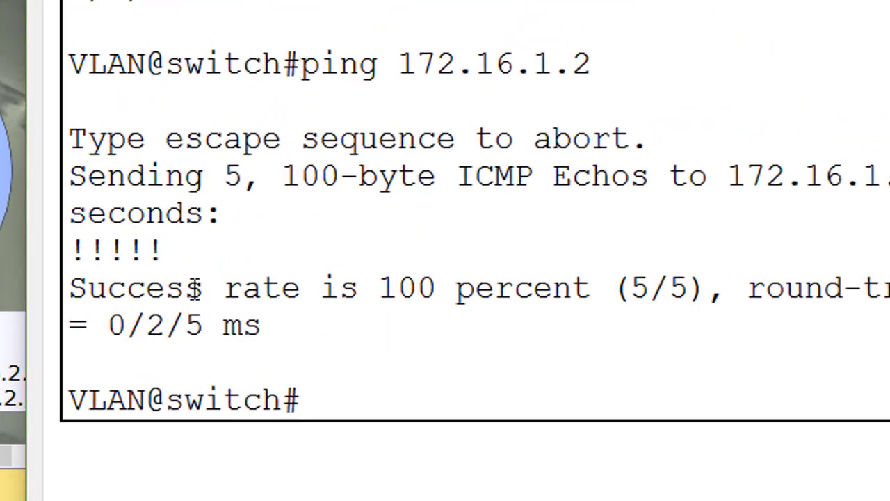
left_click_drag(72, 288, 577, 287)
left_click(318, 402)
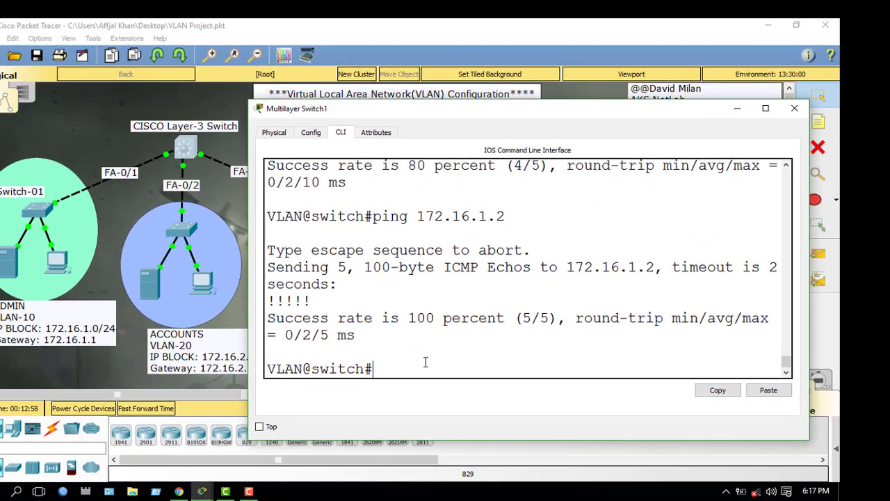
Step: Ping the ACCOUNTS PC at 172.16.2.2 twice from the switch's CLI and check the success rate
left_click_drag(457, 107, 517, 83)
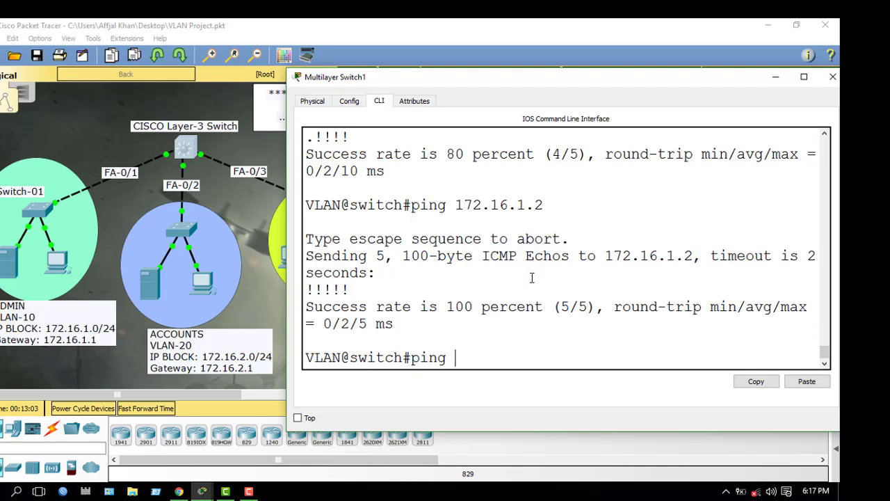
right_click(469, 346)
left_click(511, 365)
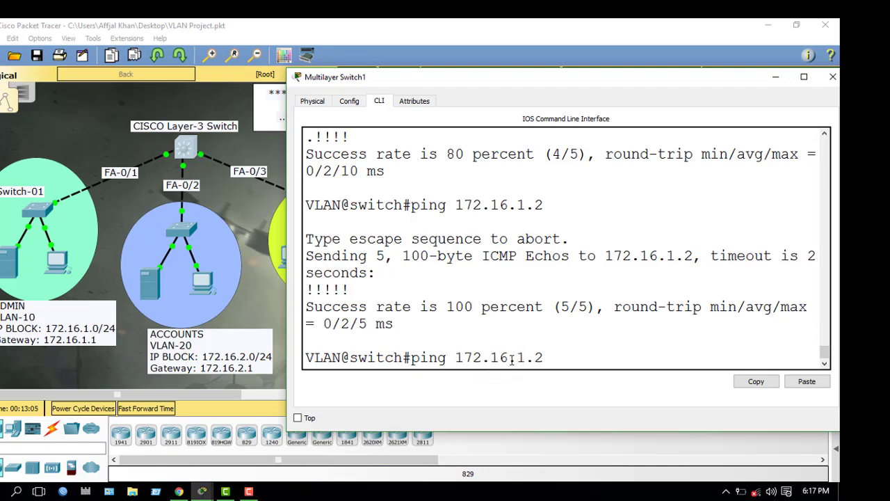
key("BackSpace")
key("BackSpace")
type("2")
key("Return")
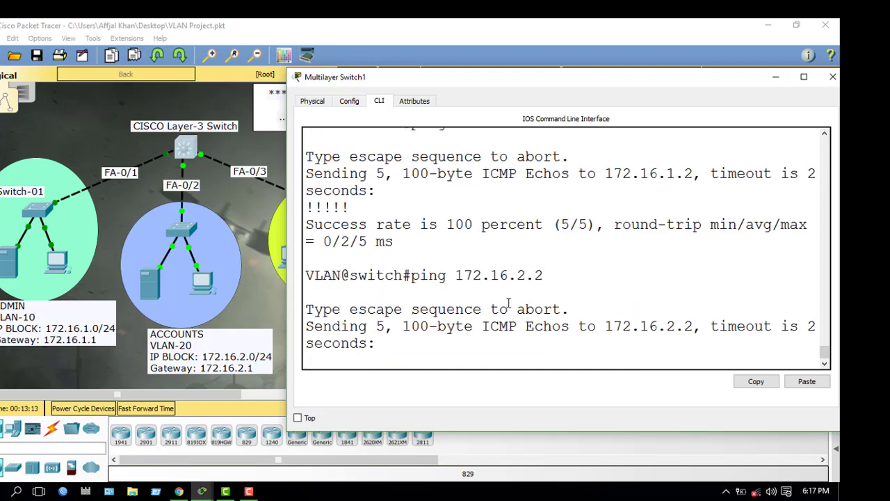
key("Up")
key("Return")
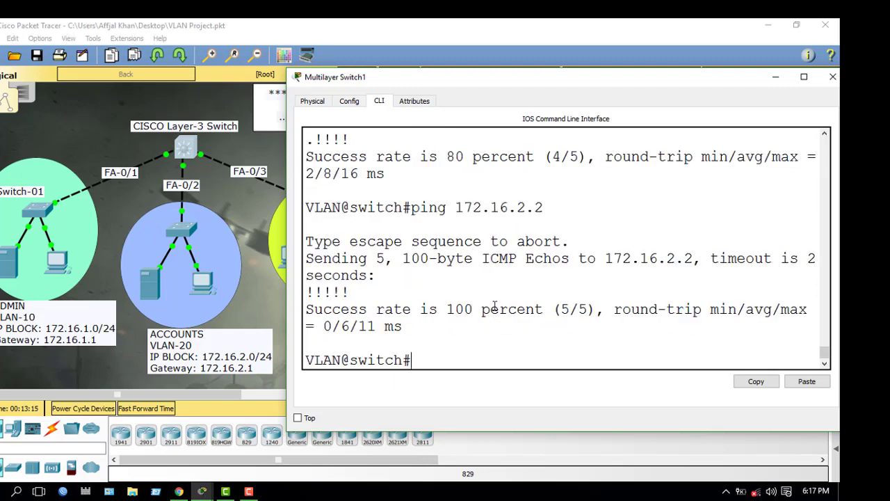
left_click_drag(367, 309, 539, 311)
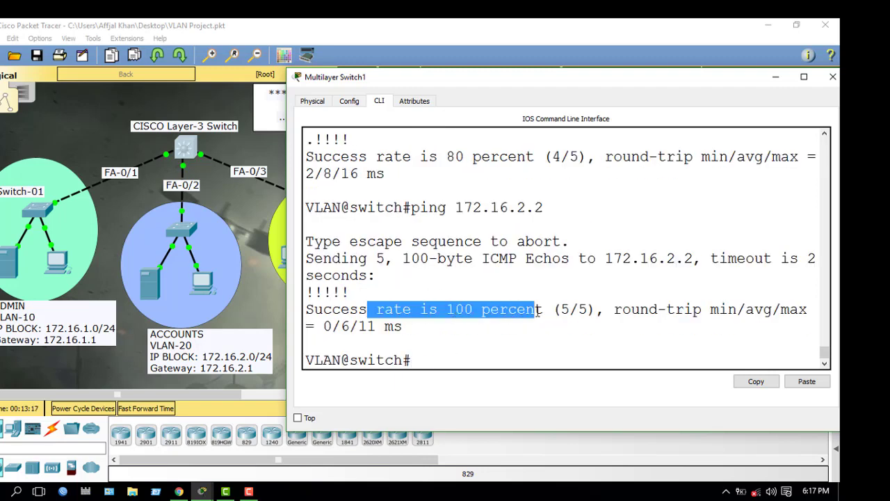
left_click(421, 362)
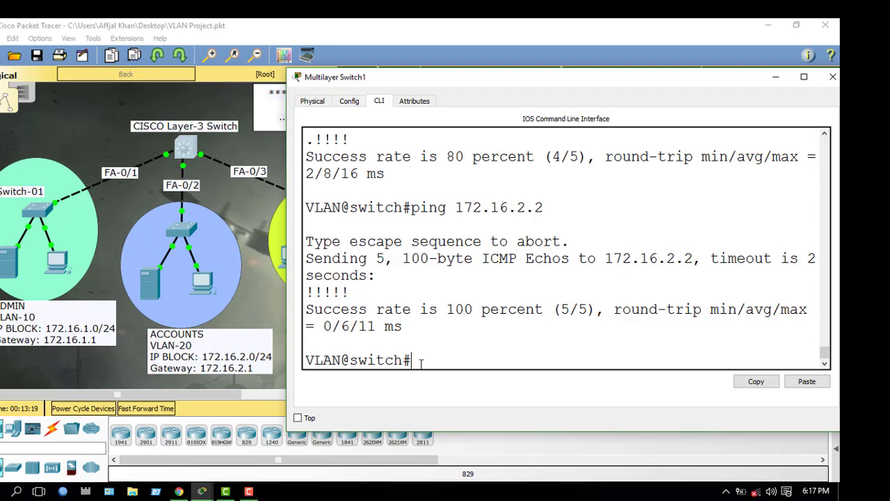
Step: Ping the SUPPORT host at 172.16.3.2 twice from the switch's CLI, and close the switch's window
key("Up")
key("BackSpace")
key("BackSpace")
key("BackSpace")
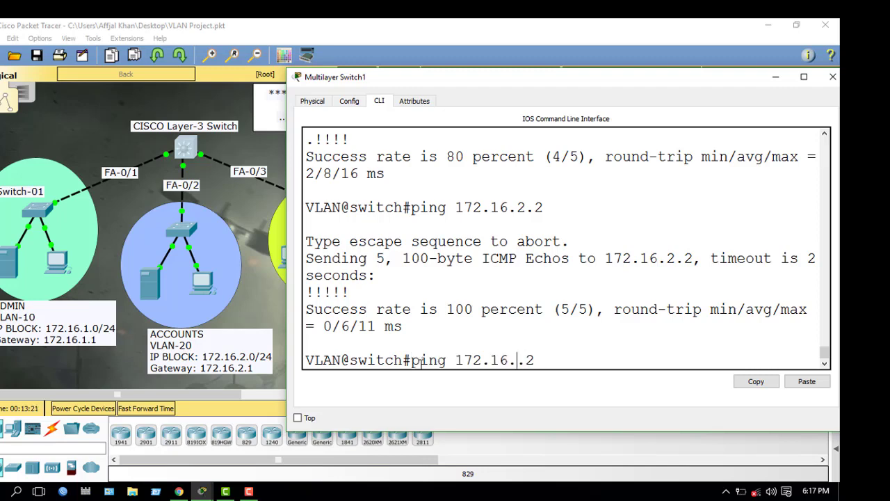
type("3.2")
key("Return")
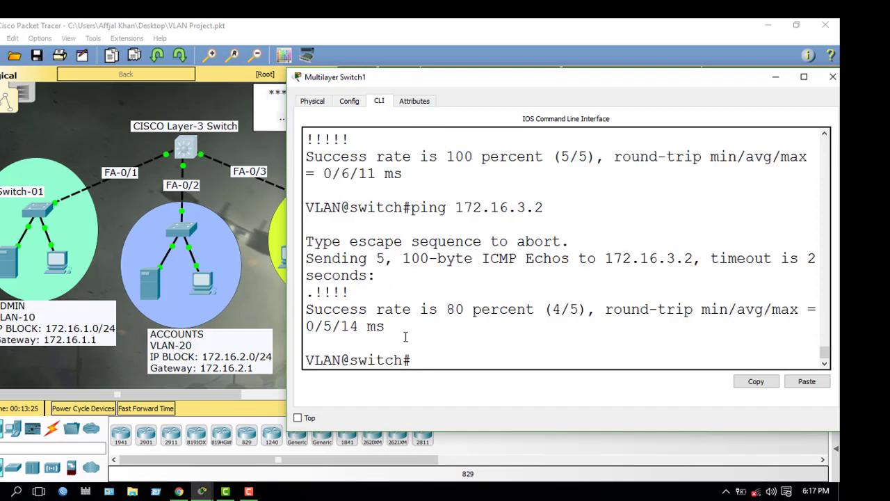
key("Up")
key("Return")
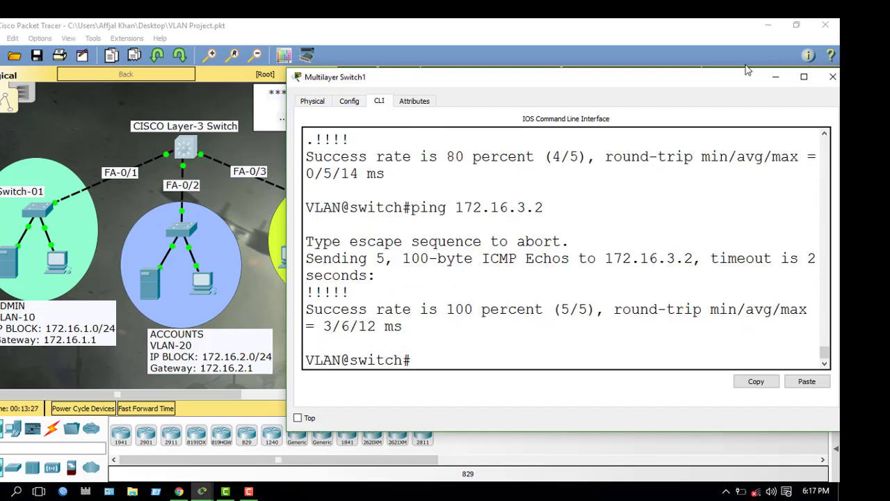
left_click_drag(746, 70, 675, 69)
left_click(760, 77)
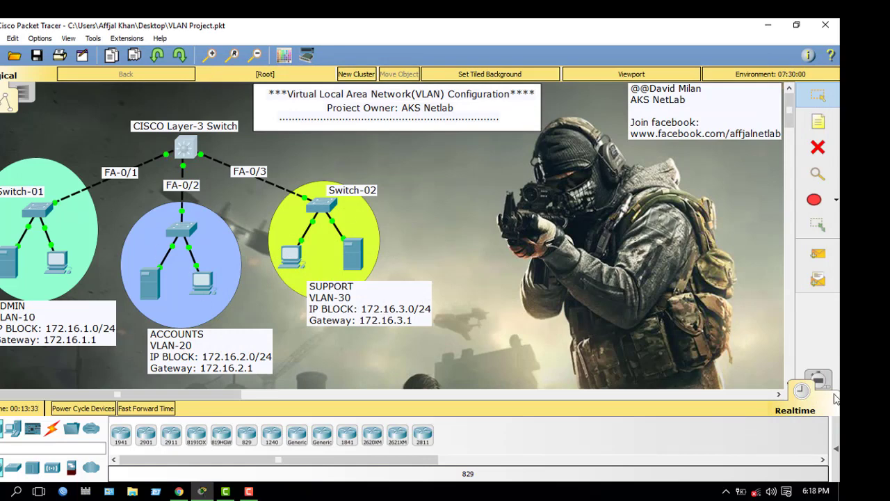
Step: Simulate a simple PDU from the ADMIN server to the layer-3 switch in Simulation mode with Auto Capture
left_click_drag(832, 447, 700, 447)
left_click(818, 379)
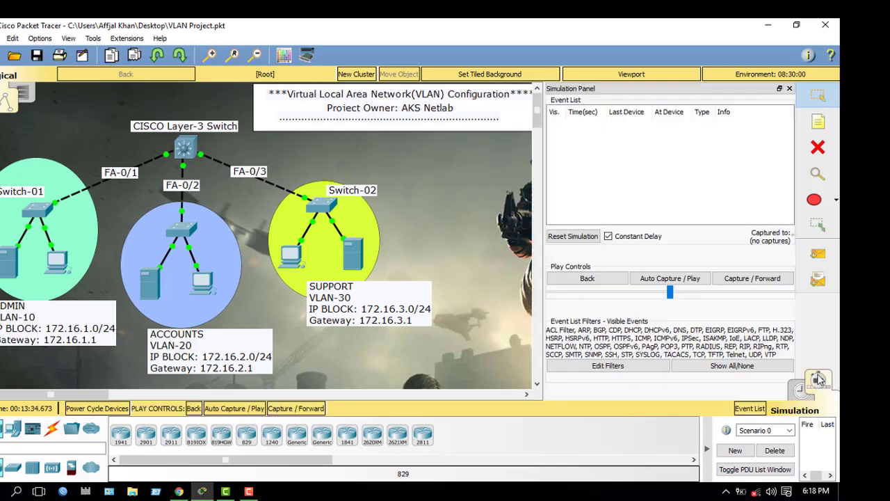
left_click(814, 264)
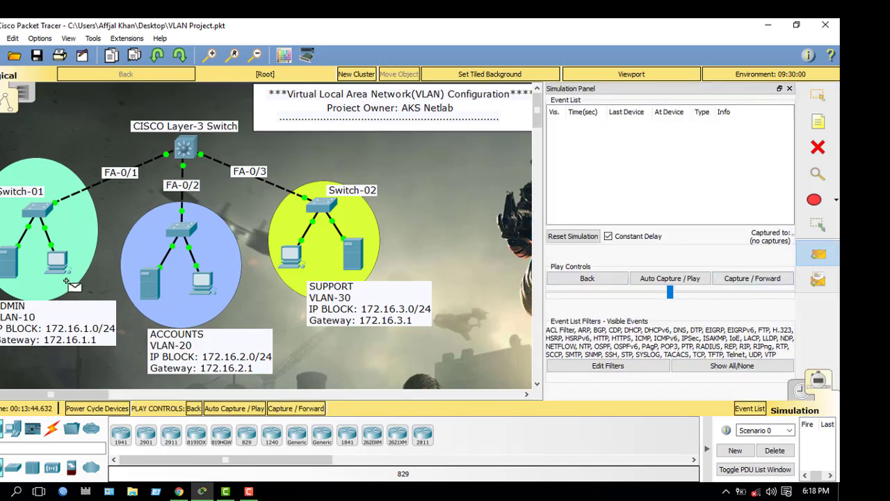
left_click(11, 262)
left_click(189, 144)
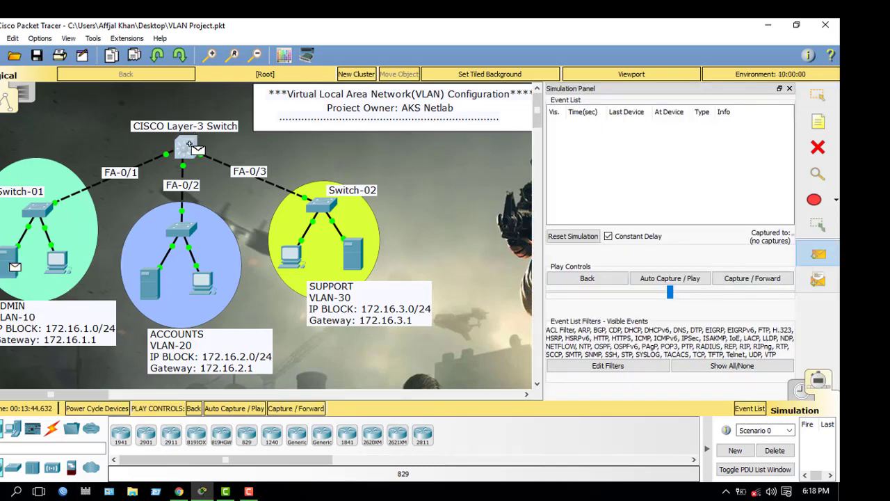
left_click(688, 280)
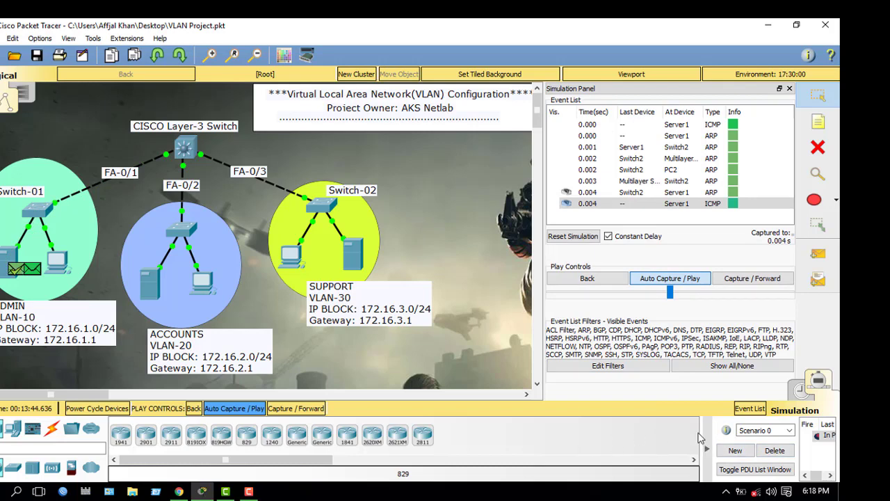
Step: Delete the simulated PDU scenario and return to Realtime mode with the PDU list collapsed
left_click_drag(701, 430, 518, 430)
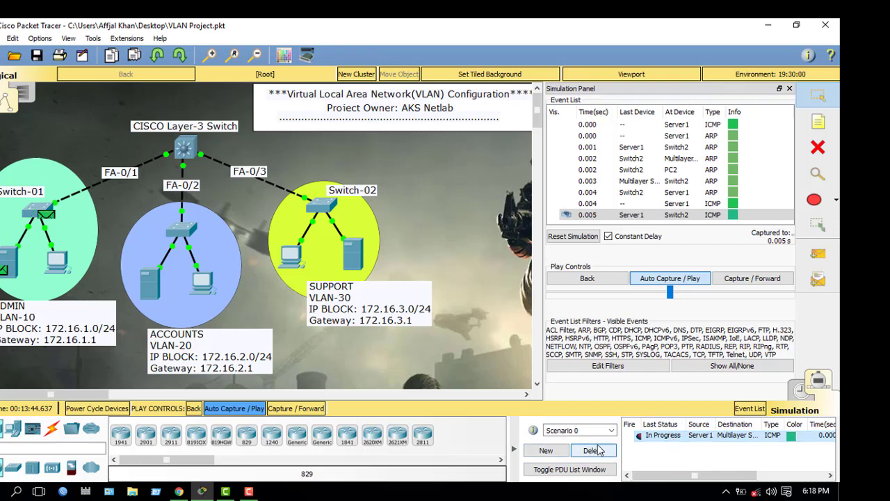
left_click(576, 452)
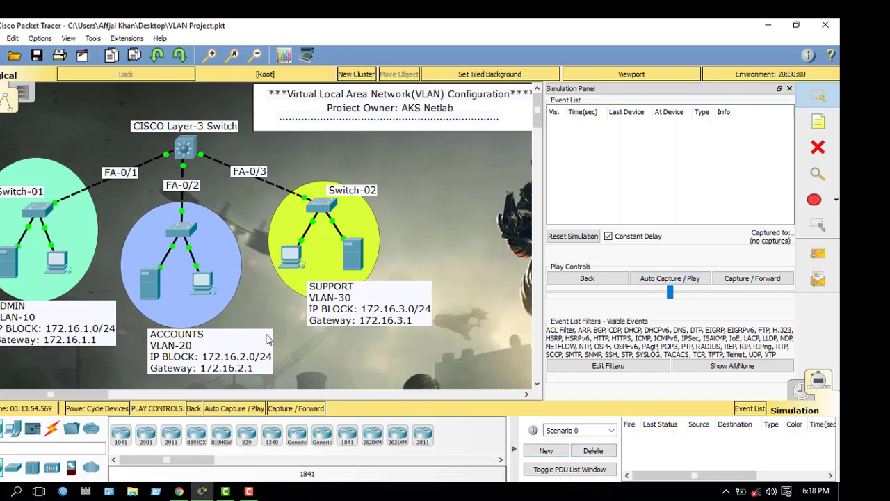
left_click(801, 391)
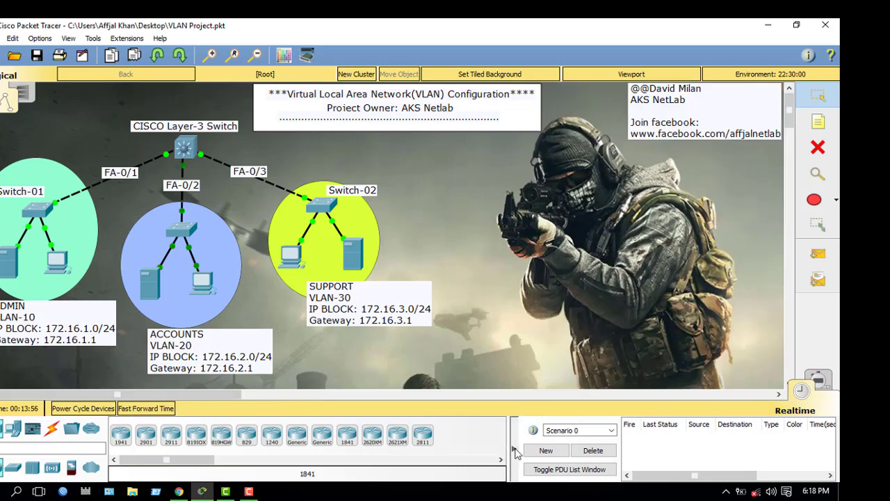
left_click_drag(518, 446, 800, 445)
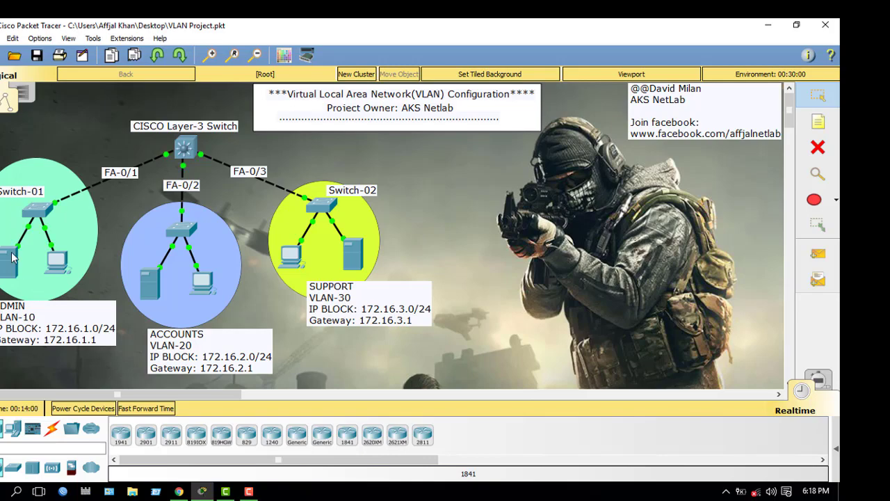
Step: Open the Command Prompt on the ADMIN network's PC and begin a ping command with "ping 172."
left_click(57, 263)
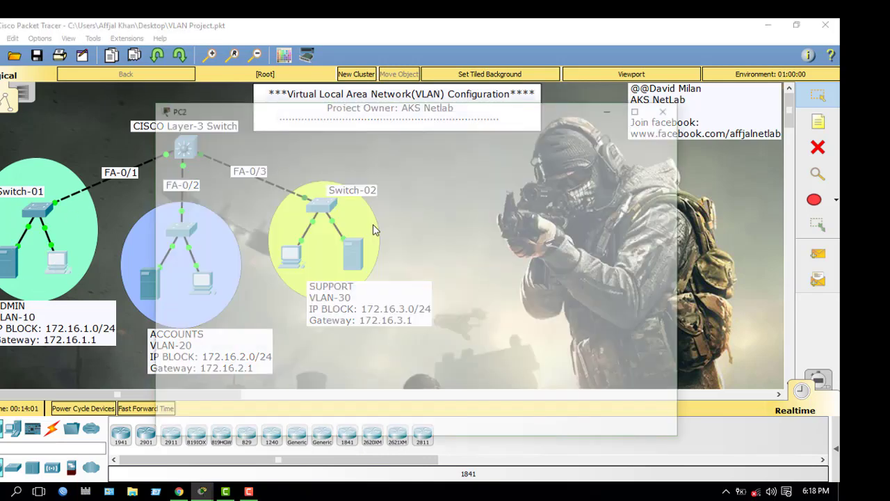
scroll(429, 214, "up", 5)
left_click(510, 185)
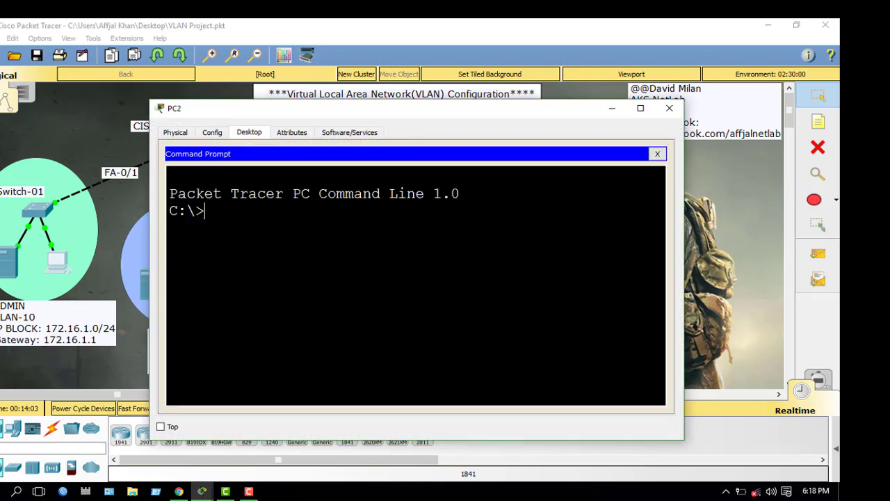
type("ping 172.")
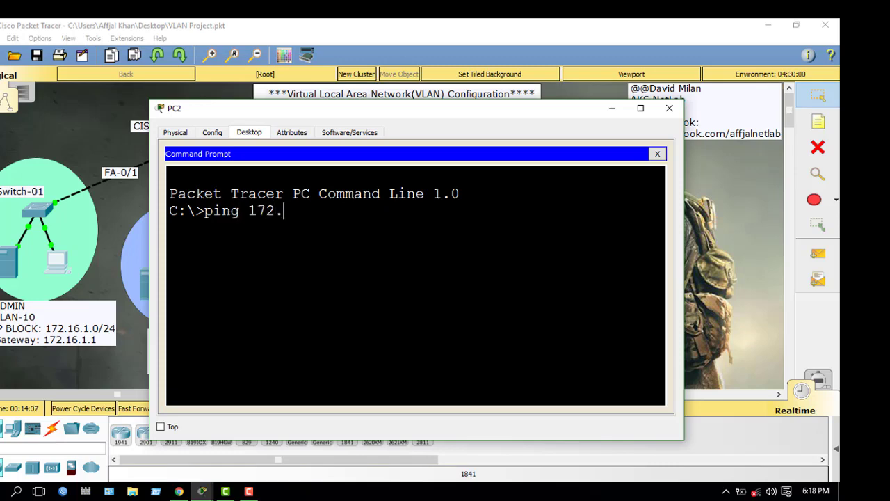
Step: Look up the ACCOUNTS PC's IP address in its IP configuration and close that PC's window
left_click(612, 107)
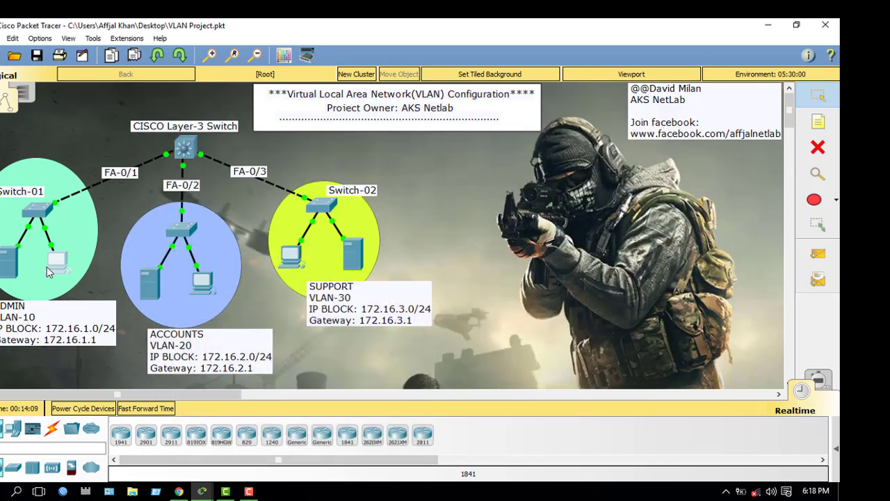
left_click(202, 288)
left_click(409, 174)
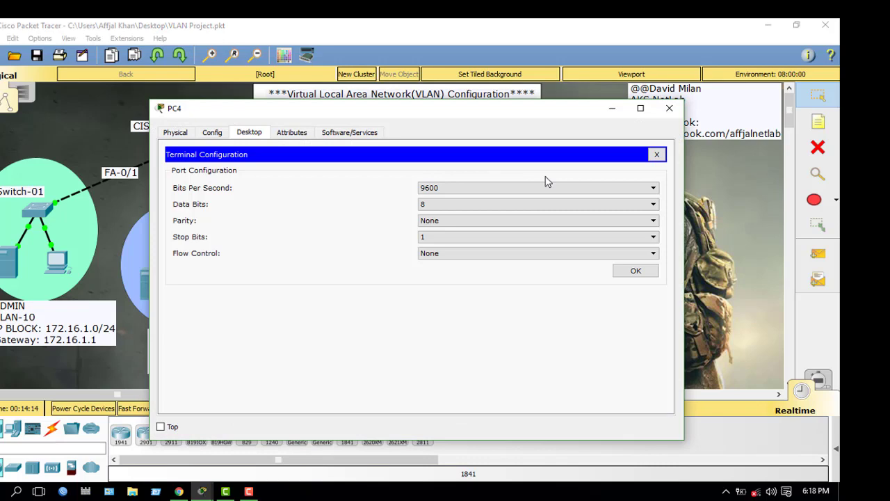
left_click(656, 154)
left_click(213, 205)
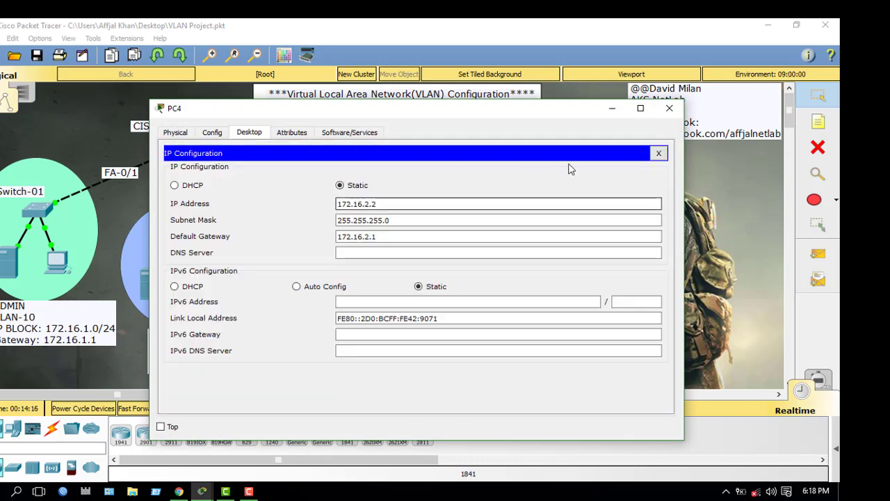
left_click(669, 107)
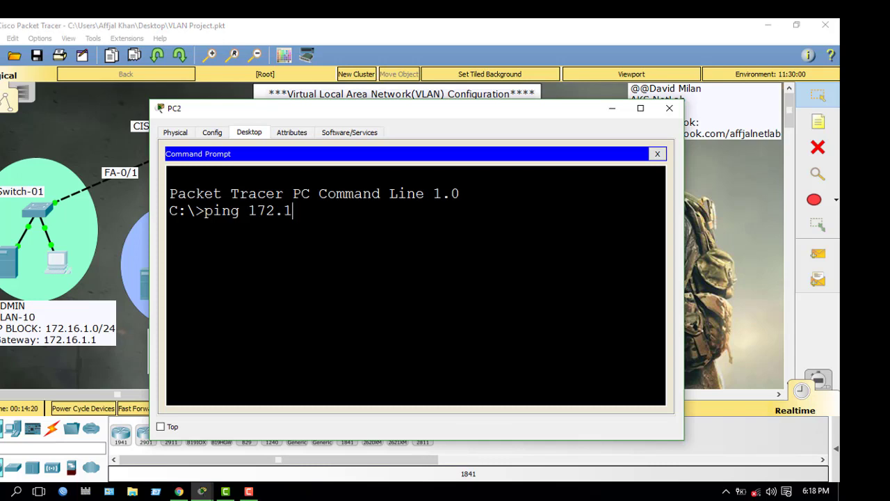
Step: Ping 172.16.2.2 from the ADMIN PC, interrupt the ping, and close the PC's window
key("Return")
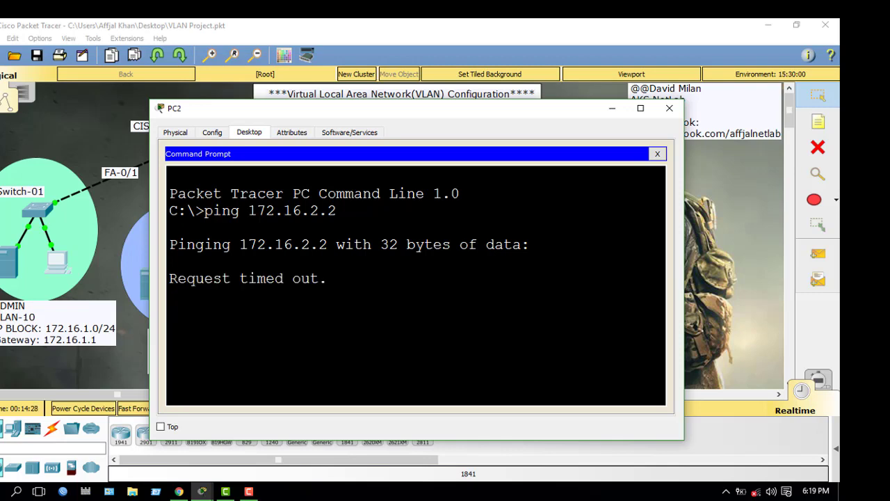
key("ctrl+c")
left_click(657, 153)
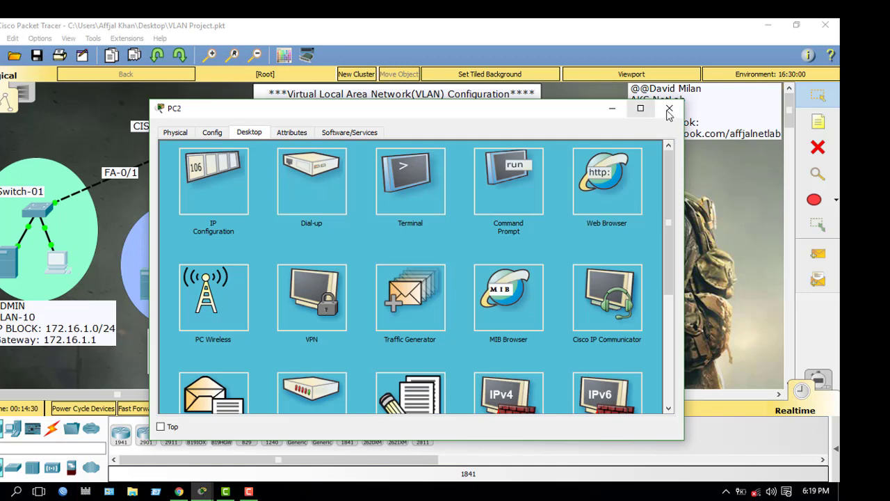
left_click(668, 110)
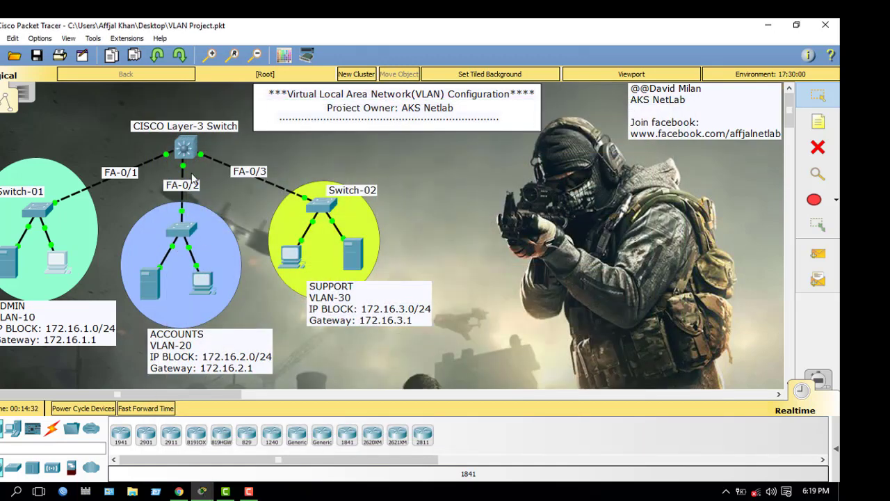